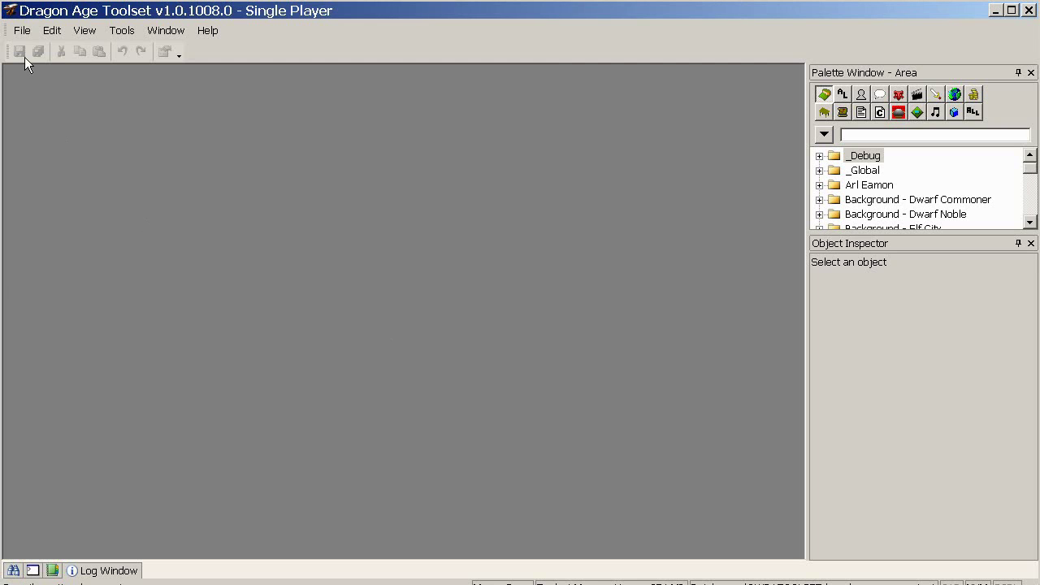
- Create a new untitled morph (Untitled.mrh) and bring up the Choose base head list
{"action": "left_click", "coordinate": [22, 30]}
{"action": "mouse_move", "coordinate": [46, 49]}
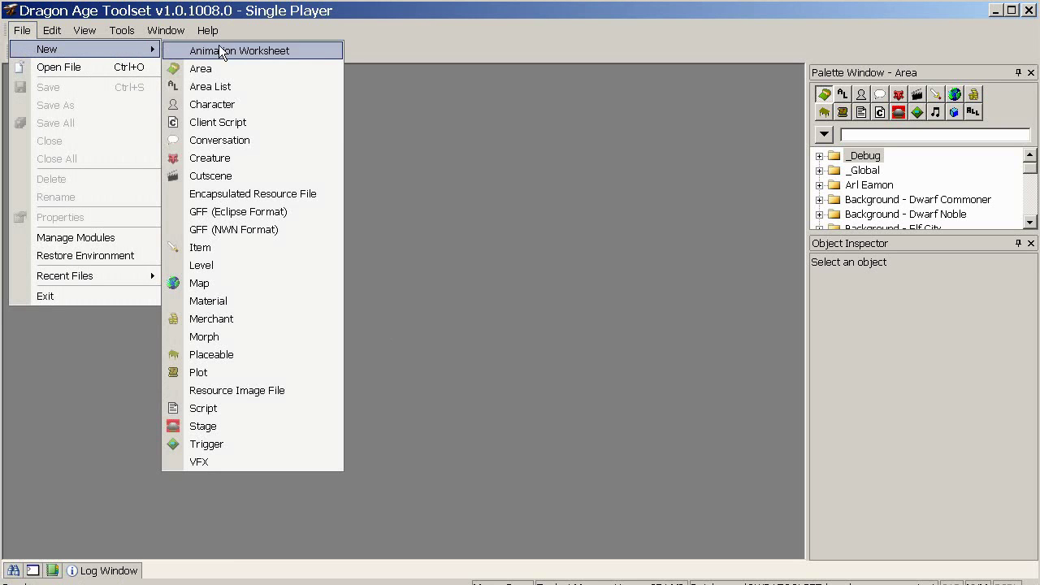
{"action": "left_click", "coordinate": [252, 339]}
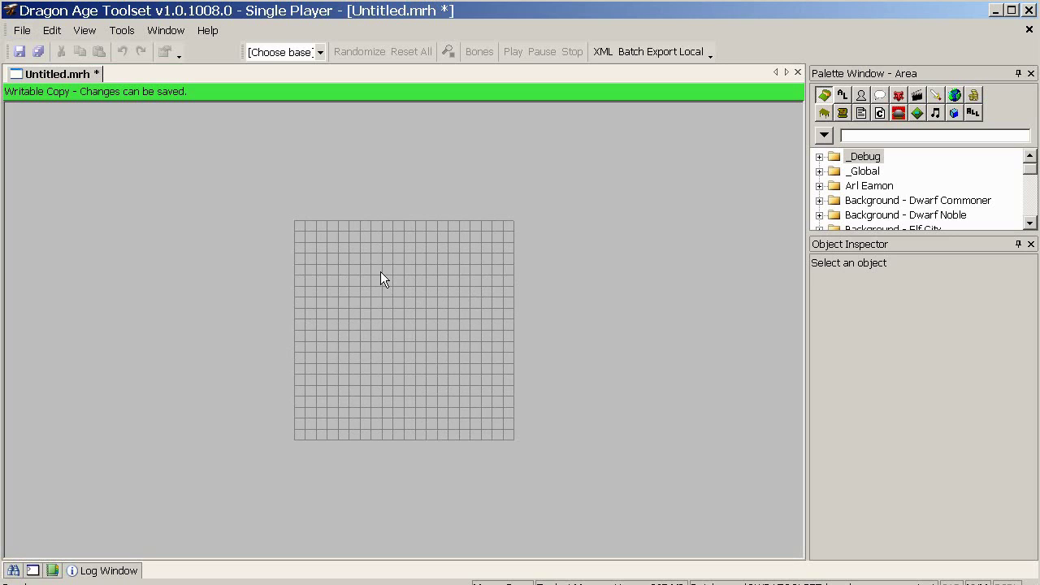
{"action": "left_click", "coordinate": [320, 52]}
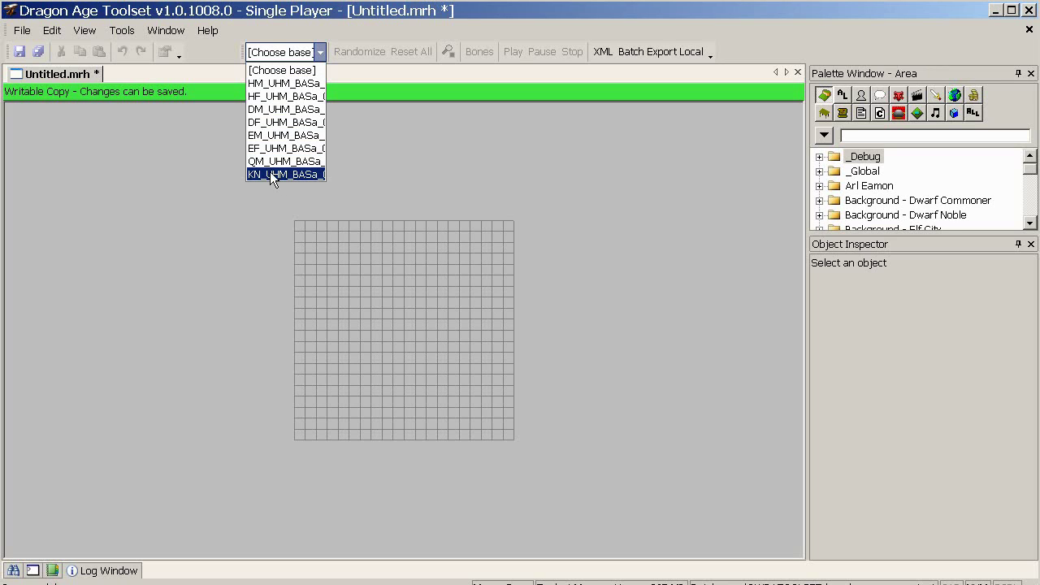
- Apply the HM_UHM_BASa_0 base head, randomize the face twice, then bring up Save As
{"action": "left_click", "coordinate": [274, 84]}
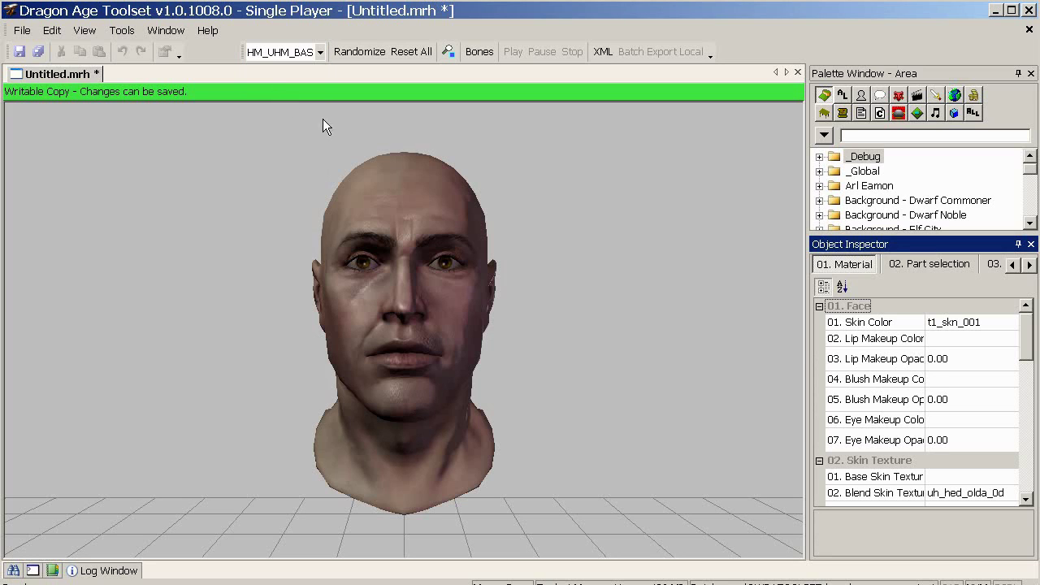
{"action": "left_click", "coordinate": [354, 52]}
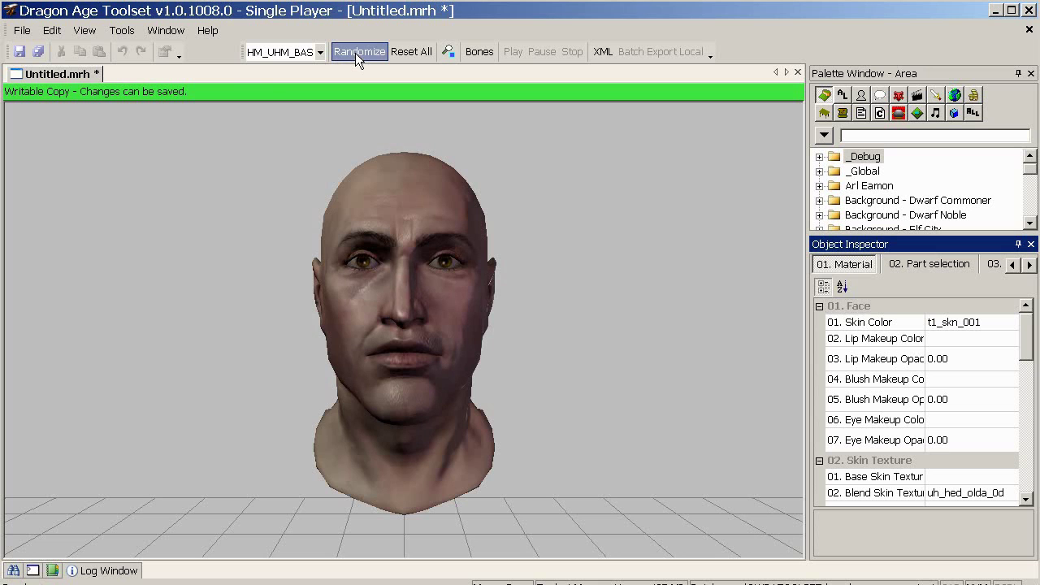
{"action": "left_click", "coordinate": [355, 53]}
{"action": "middle_click_drag", "start_coordinate": [488, 195], "coordinate": [552, 128]}
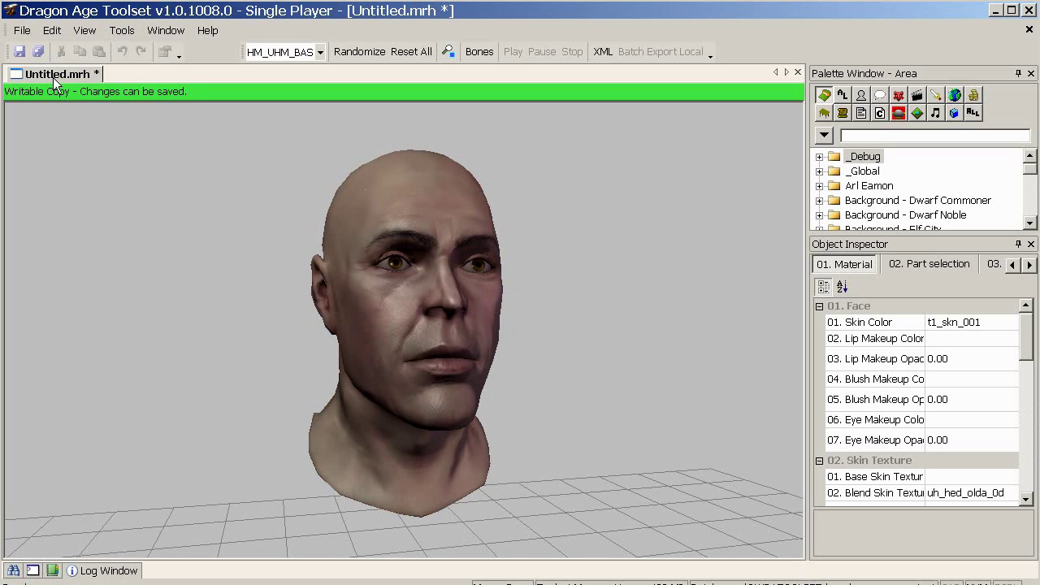
{"action": "left_click", "coordinate": [23, 57]}
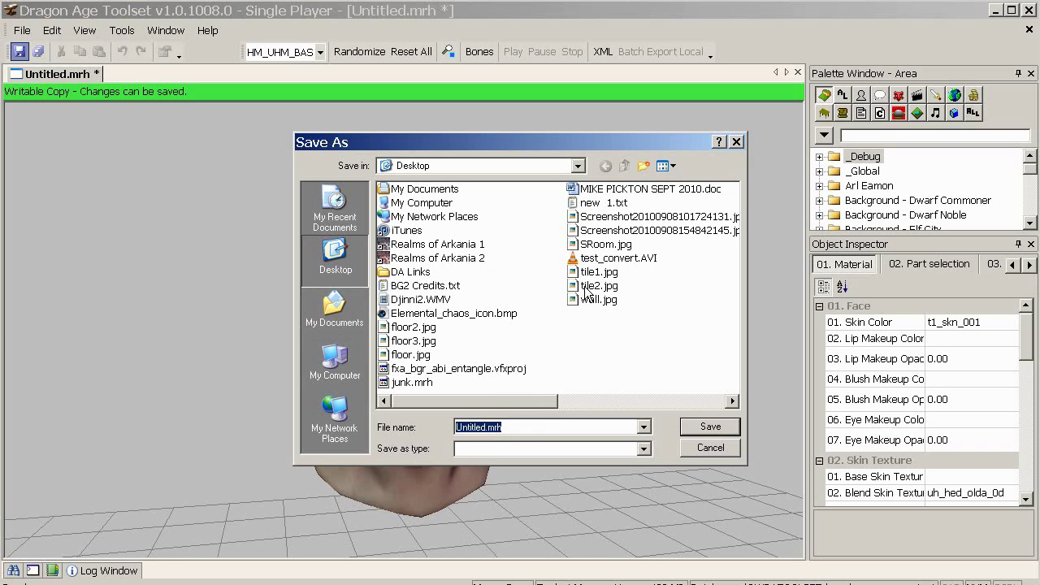
- Replace 'Untitled' with character_tutorial and save as character_tutorial.mrh on the Desktop
{"action": "left_click_drag", "start_coordinate": [486, 427], "coordinate": [382, 431]}
{"action": "type", "text": "character_tutor"}
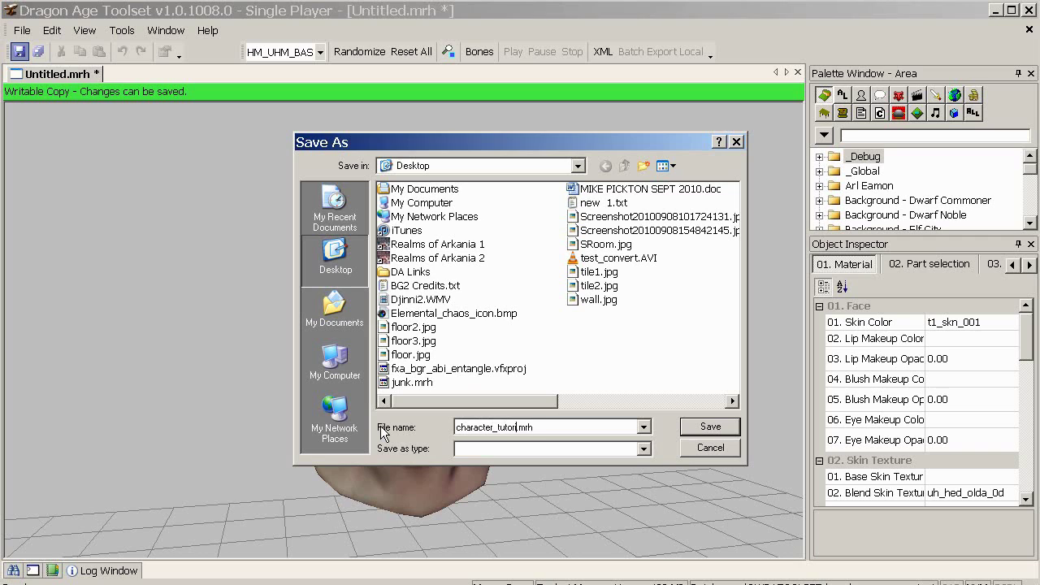
{"action": "type", "text": "ial"}
{"action": "left_click", "coordinate": [710, 427]}
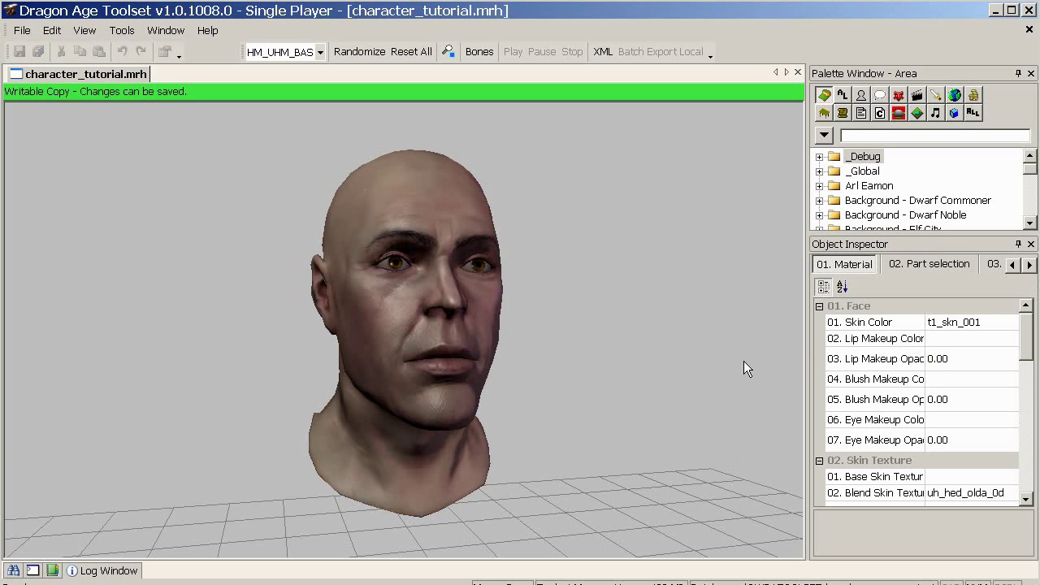
- Show the '02. Part selection' properties, listing eye color t3_eye_amb and hair hm_har_blda_0
{"action": "left_click_drag", "start_coordinate": [637, 380], "coordinate": [611, 350]}
{"action": "left_click", "coordinate": [968, 266]}
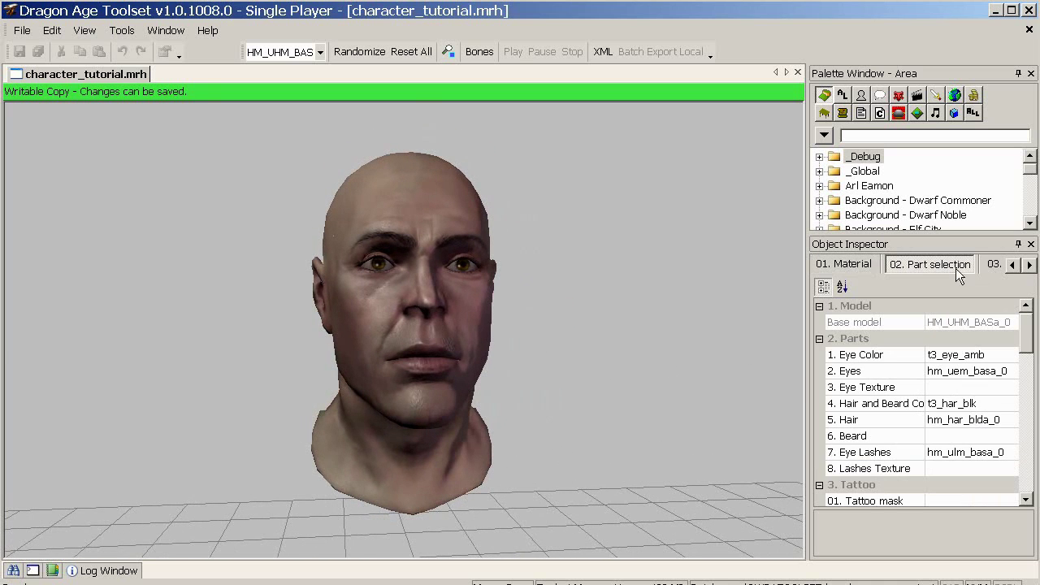
{"action": "left_click", "coordinate": [1029, 265]}
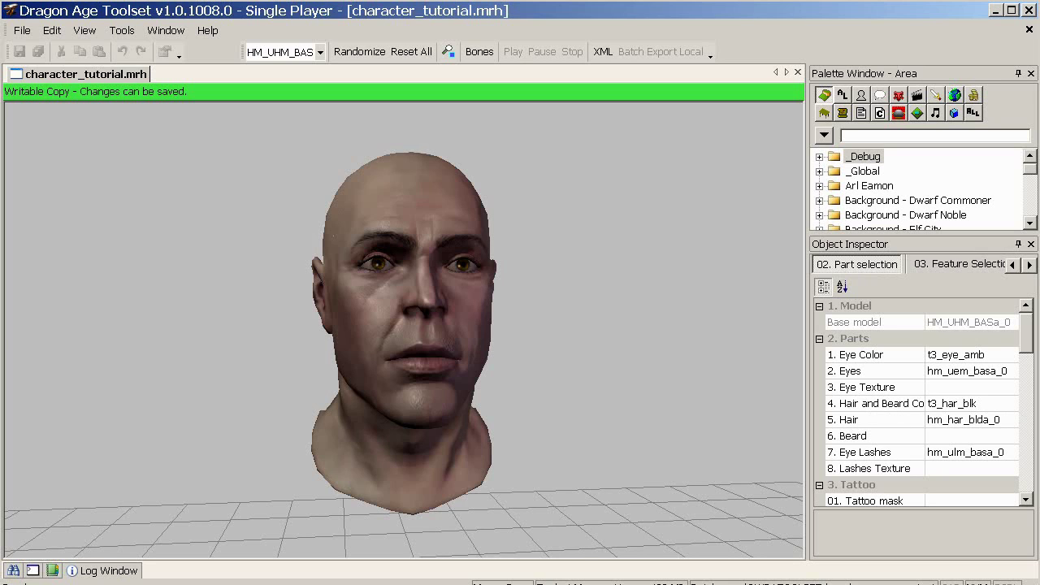
{"action": "key", "text": "alt+Tab"}
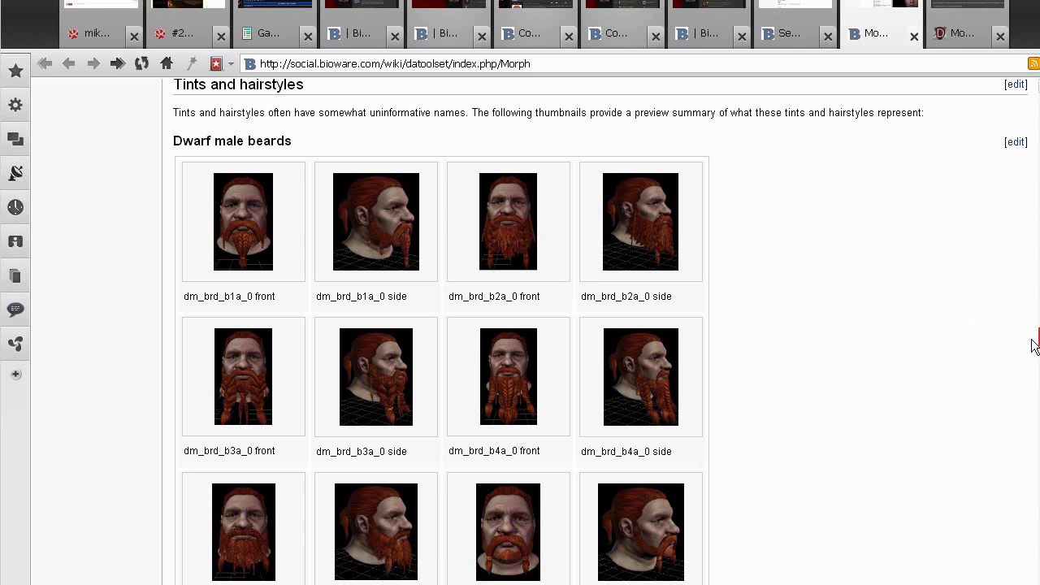
{"action": "scroll", "coordinate": [1038, 336], "scroll_direction": "down", "scroll_amount": 10}
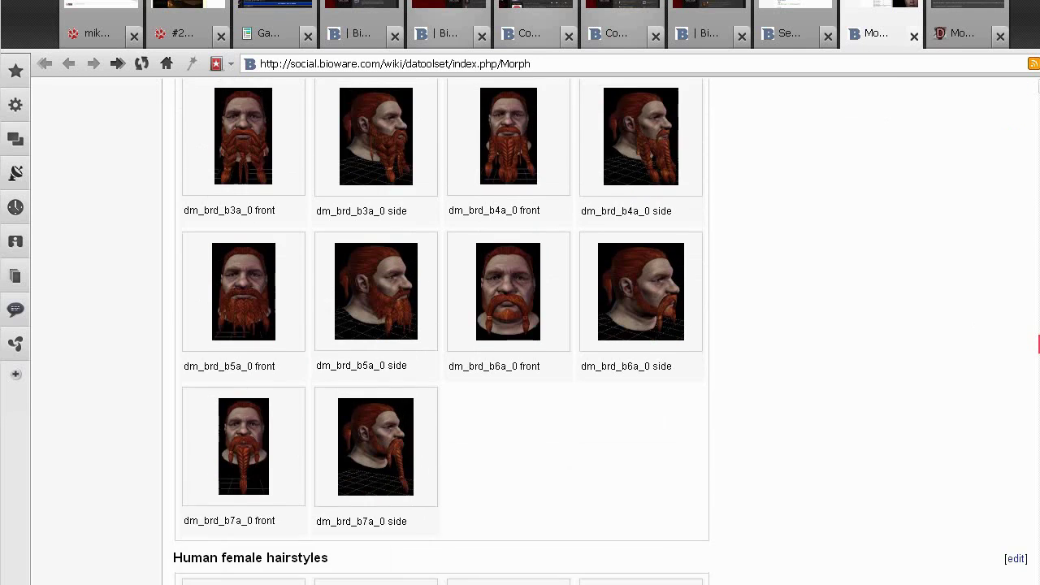
{"action": "scroll", "coordinate": [1038, 358], "scroll_direction": "down", "scroll_amount": 15}
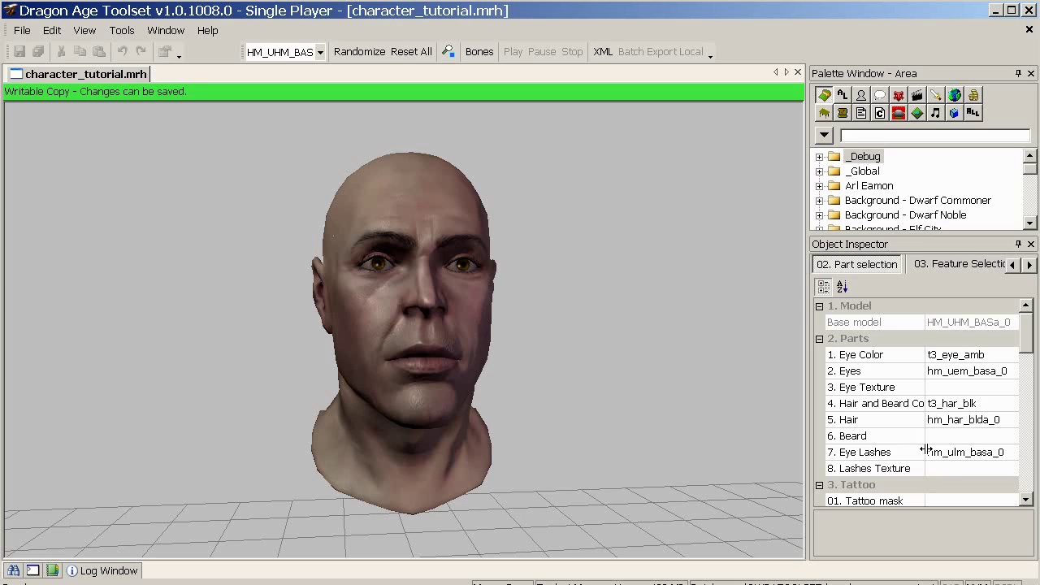
- Change the hair to hm_har_hc1a_0 and bring up the beard models hm_brd_b1a_0–b6a_0
{"action": "left_click", "coordinate": [986, 419]}
{"action": "left_click", "coordinate": [1012, 420]}
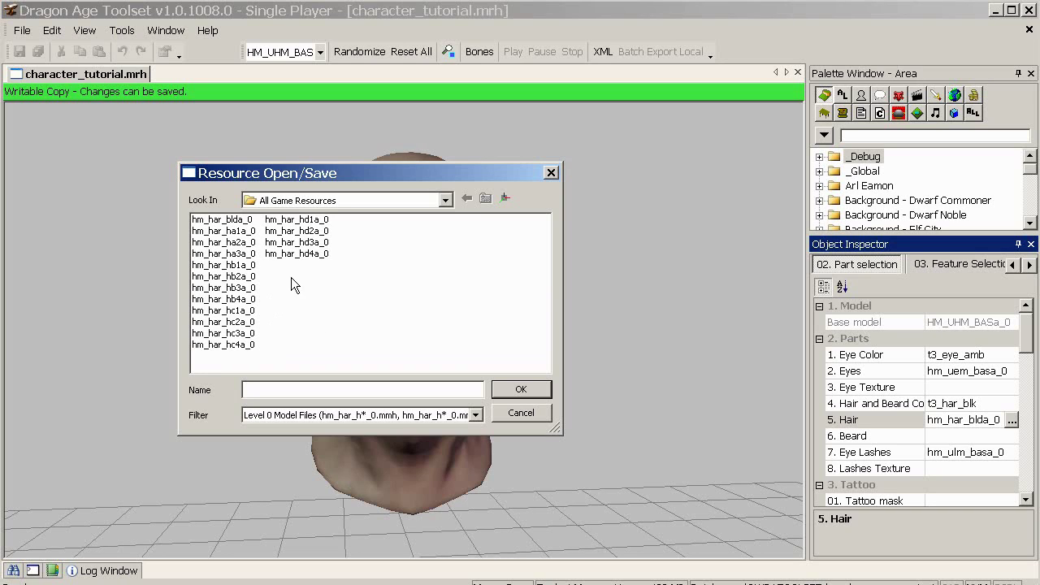
{"action": "double_click", "coordinate": [228, 311]}
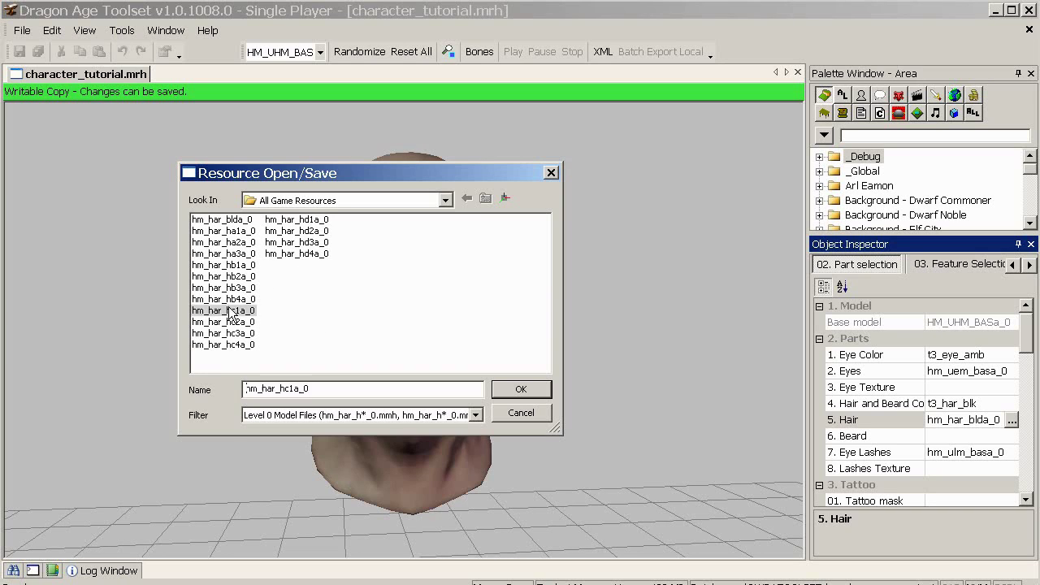
{"action": "middle_click_drag", "start_coordinate": [476, 412], "coordinate": [497, 320]}
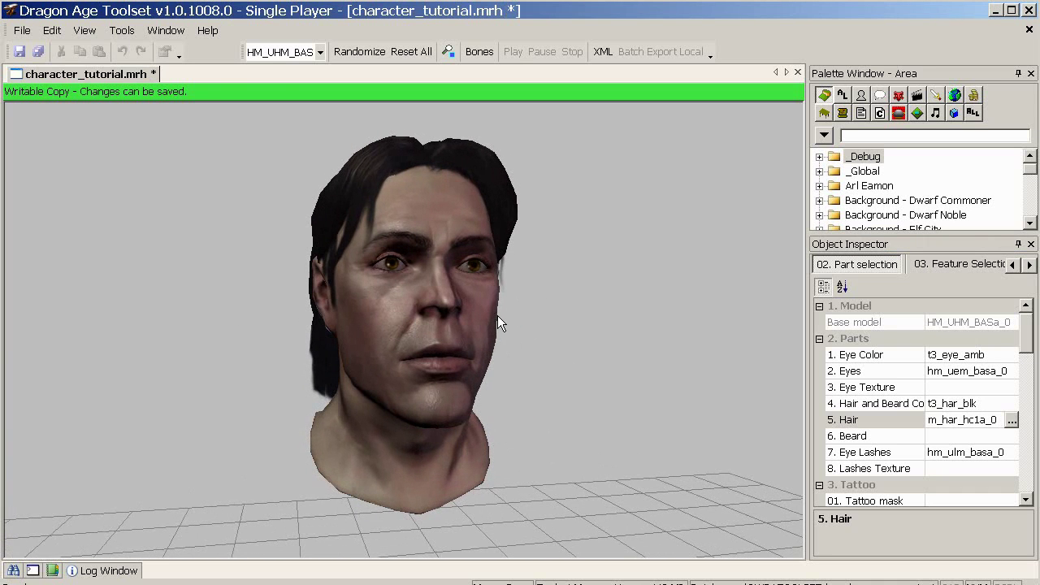
{"action": "left_click", "coordinate": [973, 437]}
{"action": "left_click", "coordinate": [1012, 440]}
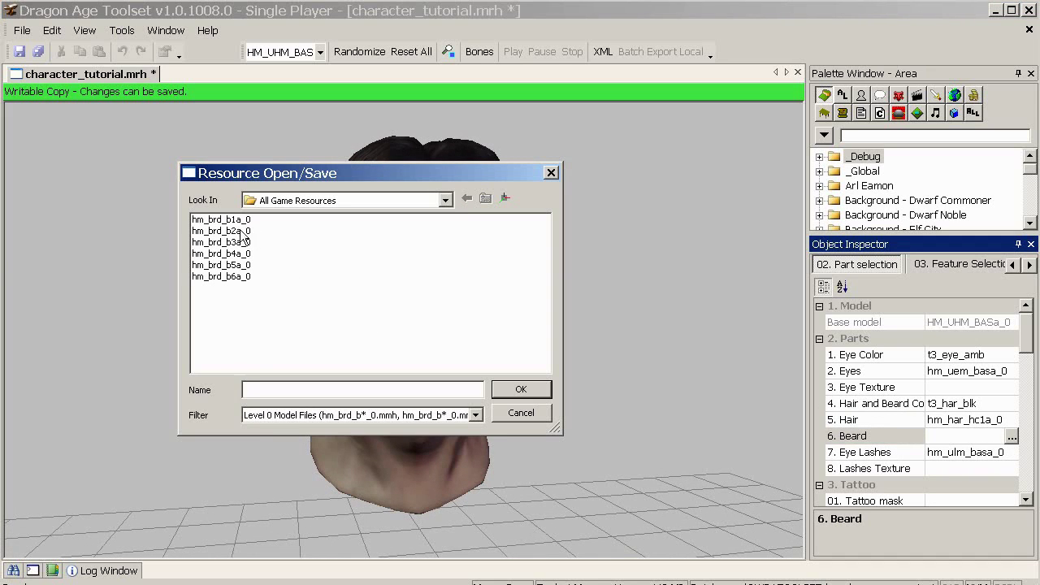
- Try the hm_brd_b1a_0 beard, then replace it with hm_brd_b2a_0
{"action": "left_click", "coordinate": [227, 223]}
{"action": "double_click", "coordinate": [228, 223]}
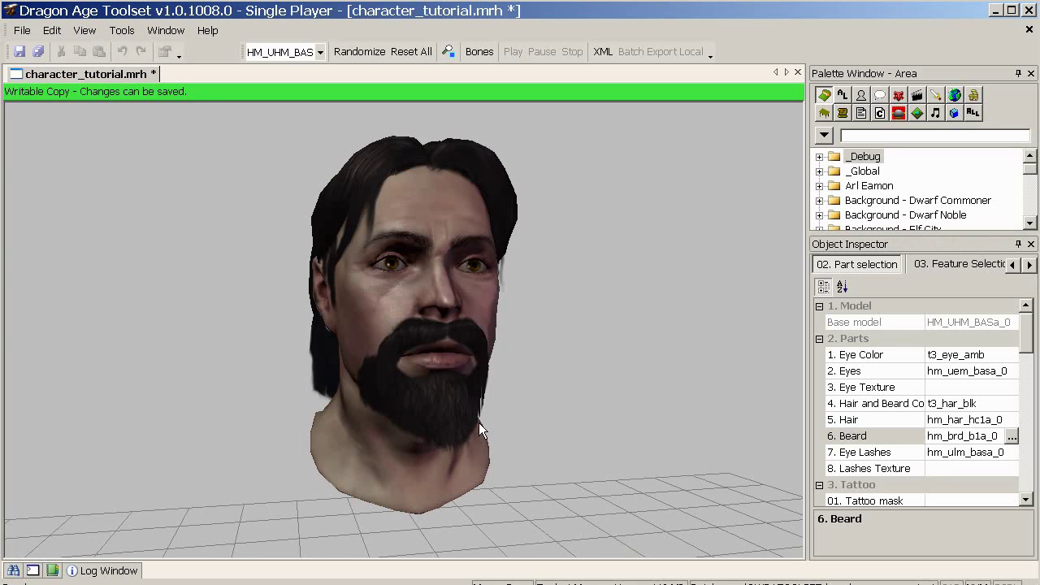
{"action": "middle_click_drag", "start_coordinate": [479, 430], "coordinate": [524, 374]}
{"action": "left_click", "coordinate": [1012, 436]}
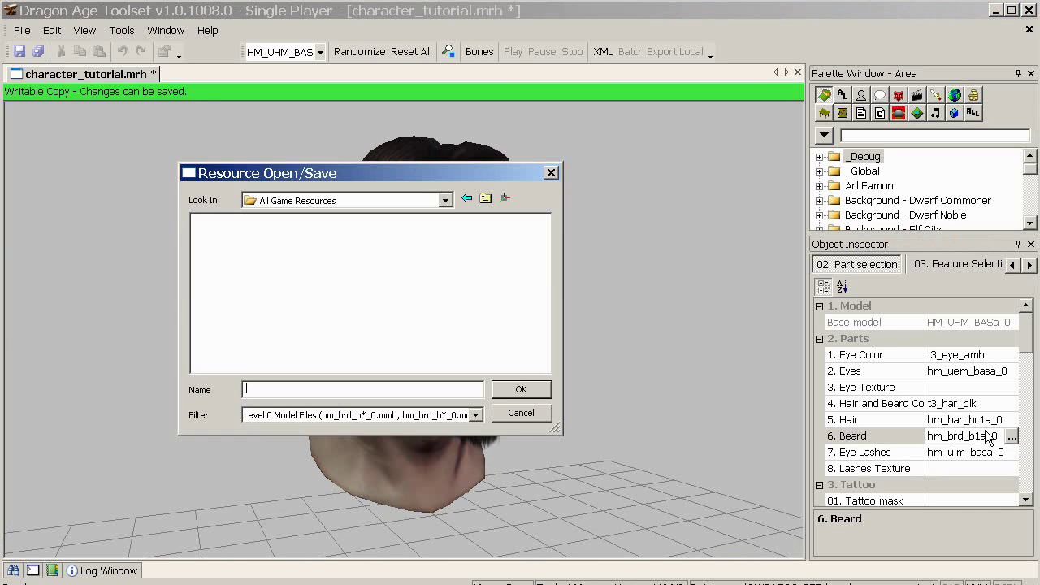
{"action": "left_click", "coordinate": [217, 232]}
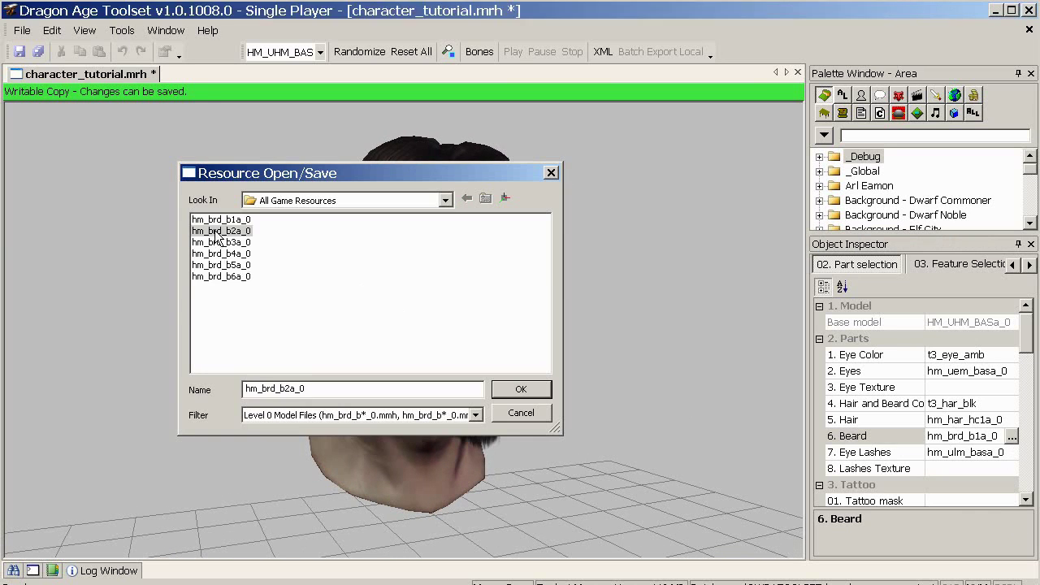
{"action": "double_click", "coordinate": [215, 230]}
{"action": "middle_click_drag", "start_coordinate": [562, 389], "coordinate": [564, 344]}
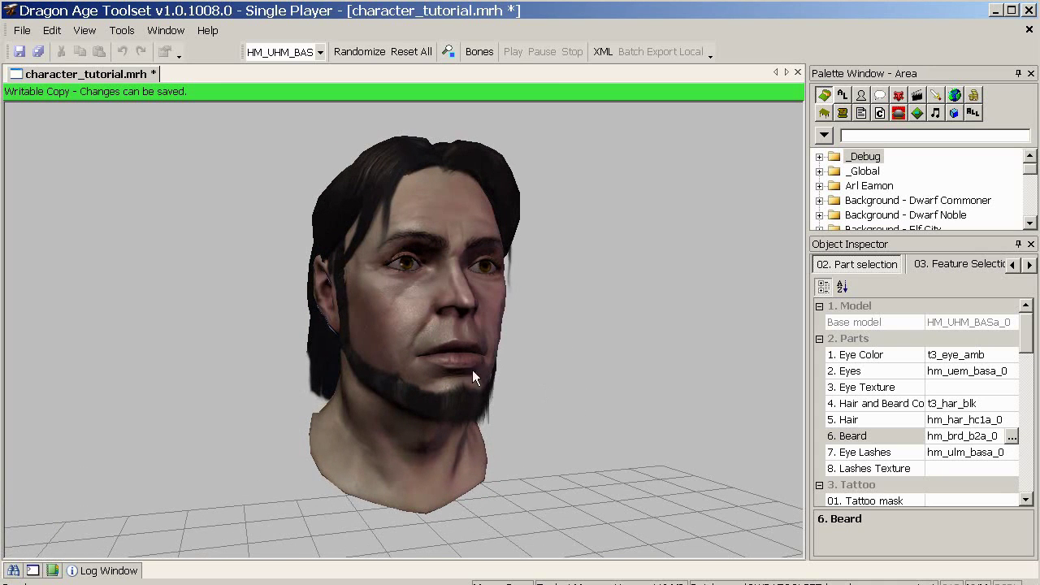
{"action": "middle_click_drag", "start_coordinate": [473, 378], "coordinate": [513, 308]}
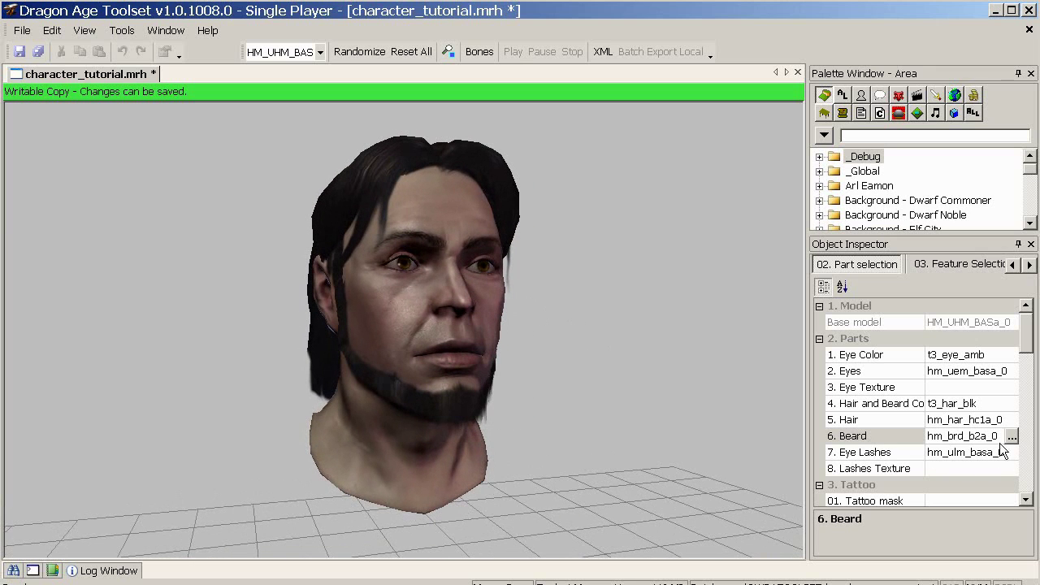
- Set Regular Eyebrows to 1.00 under Brow and Stubble
{"action": "left_click_drag", "start_coordinate": [1026, 336], "coordinate": [1036, 459]}
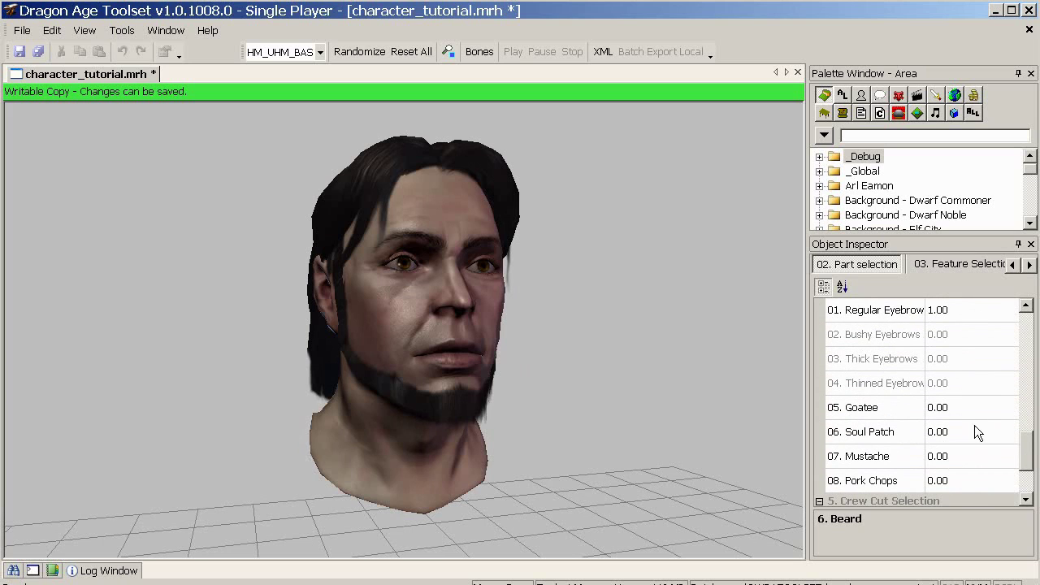
{"action": "scroll", "coordinate": [1027, 455], "scroll_direction": "up", "scroll_amount": 1}
{"action": "double_click", "coordinate": [889, 342]}
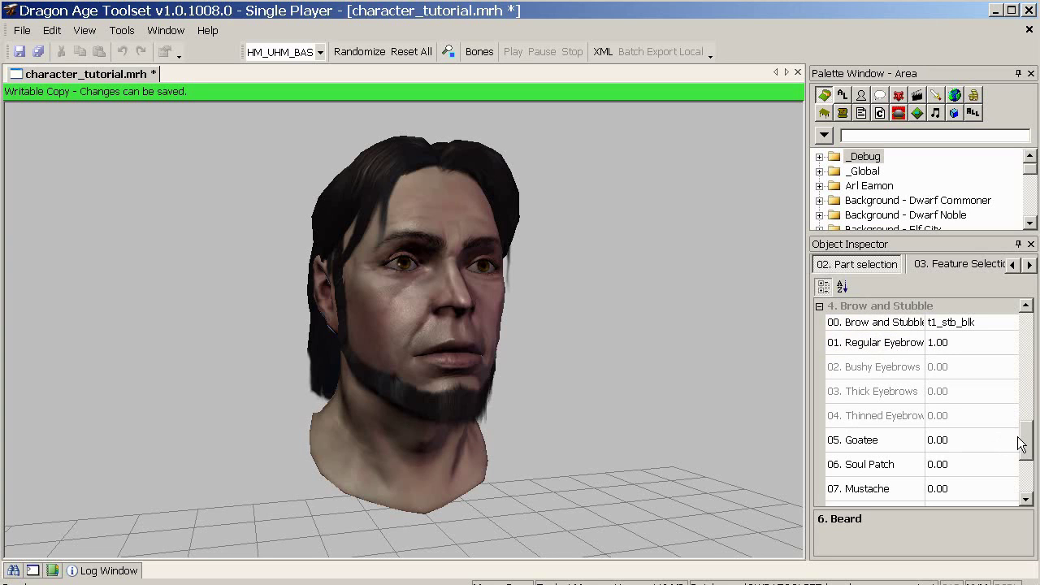
{"action": "left_click_drag", "start_coordinate": [1026, 446], "coordinate": [1020, 342]}
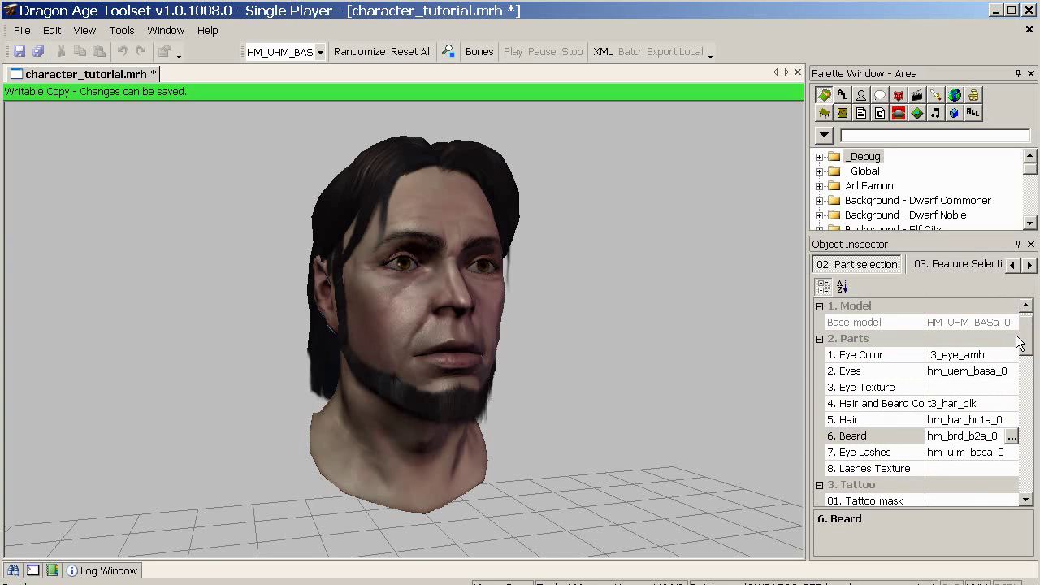
{"action": "middle_click_drag", "start_coordinate": [568, 346], "coordinate": [558, 259]}
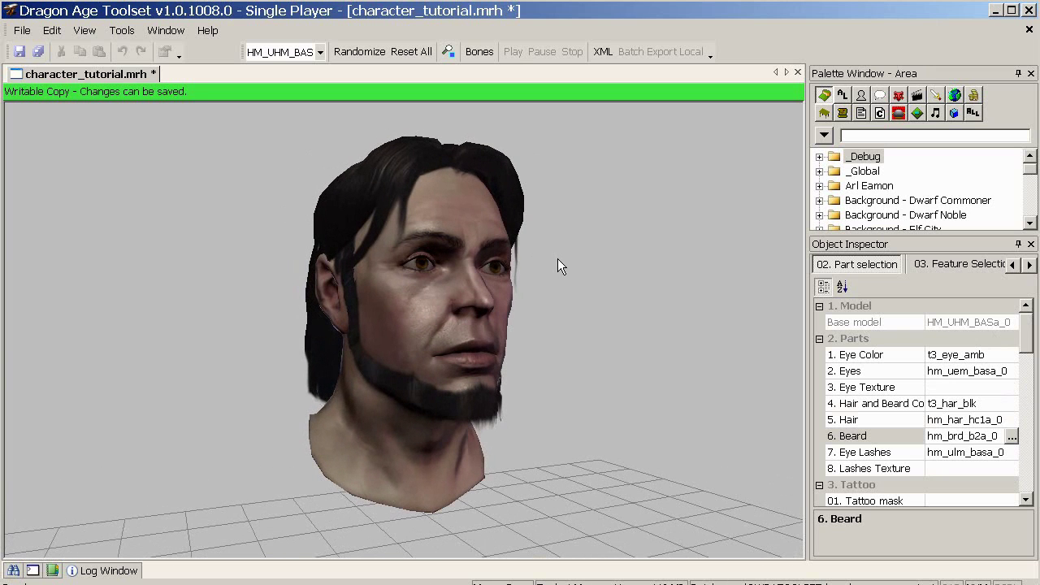
- Set the Skin Color on the material properties page to t1_skn_004
{"action": "left_click", "coordinate": [1014, 265]}
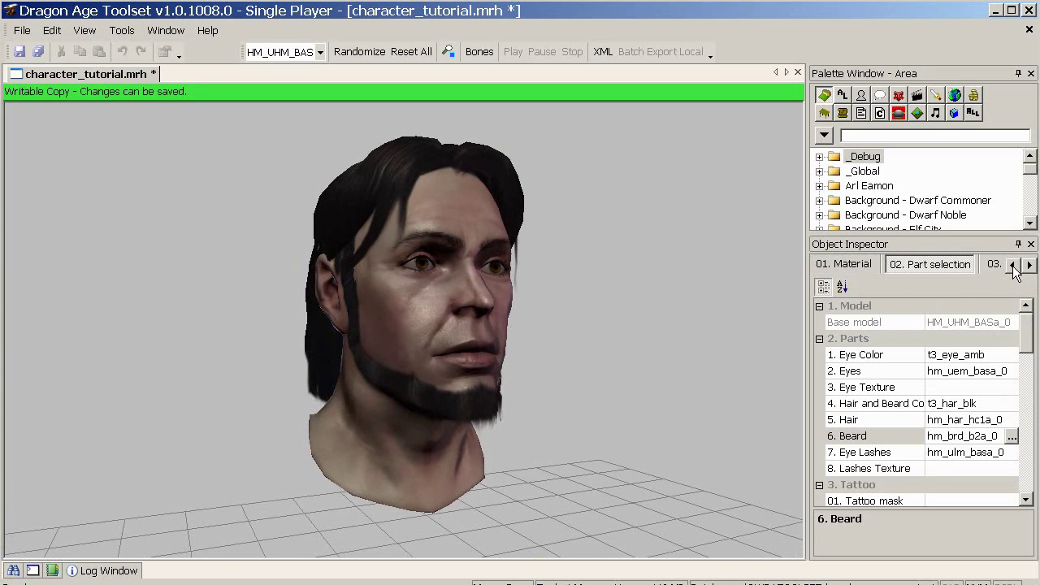
{"action": "left_click", "coordinate": [848, 263]}
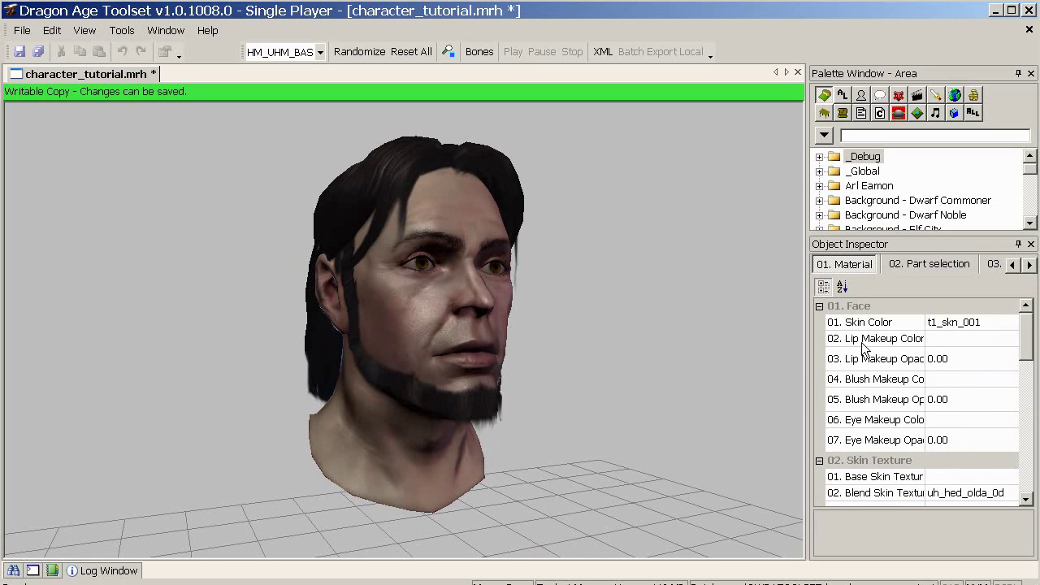
{"action": "left_click", "coordinate": [978, 322]}
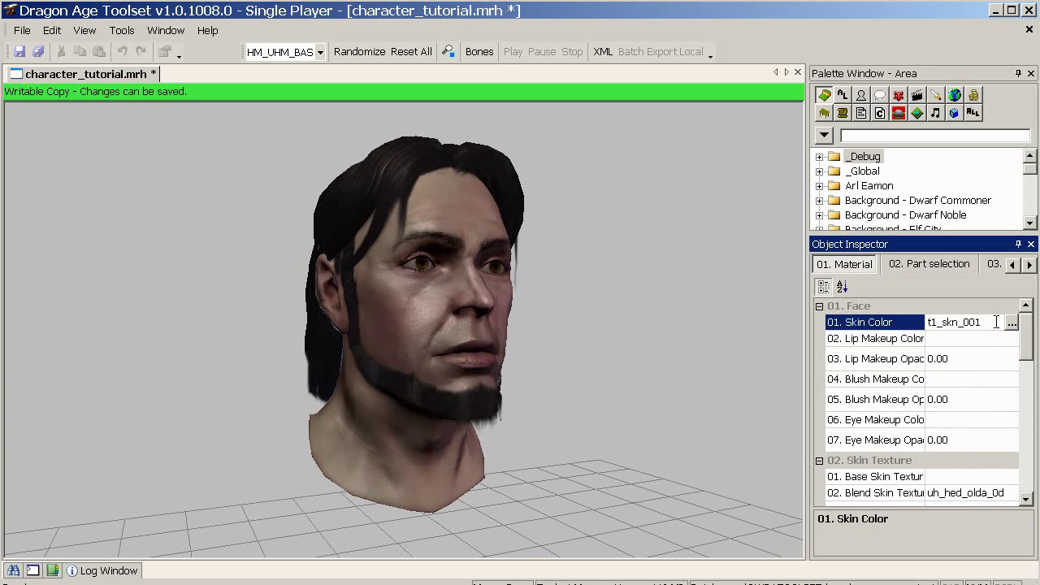
{"action": "left_click", "coordinate": [1012, 324]}
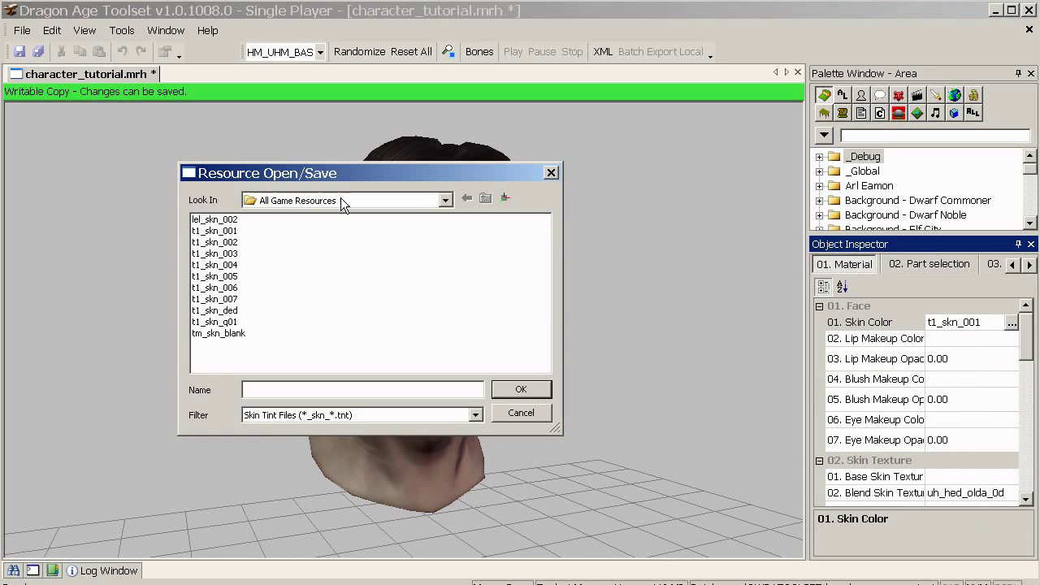
{"action": "left_click_drag", "start_coordinate": [340, 174], "coordinate": [784, 173]}
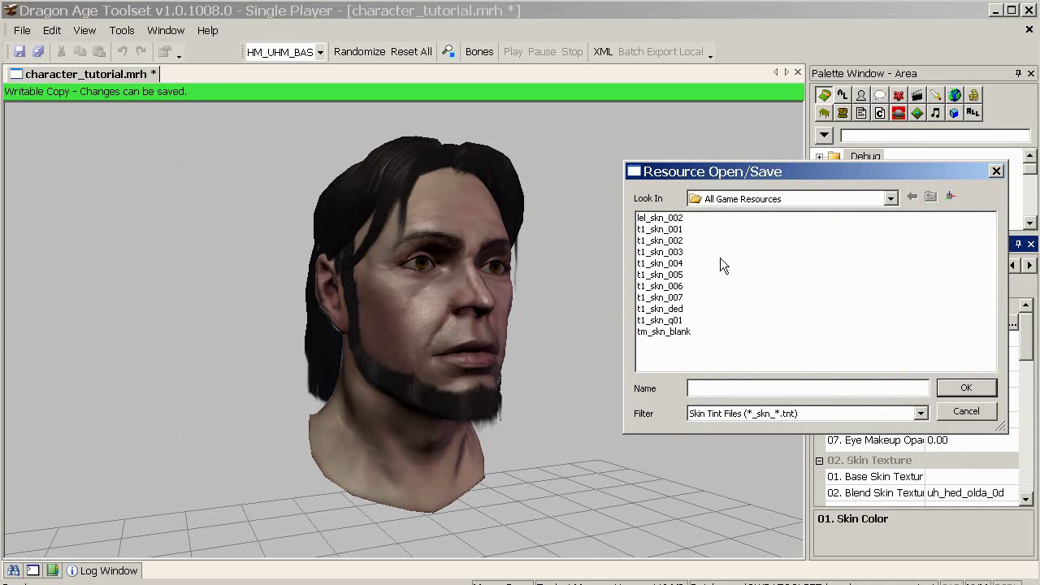
{"action": "left_click", "coordinate": [662, 264]}
{"action": "key", "text": "Return"}
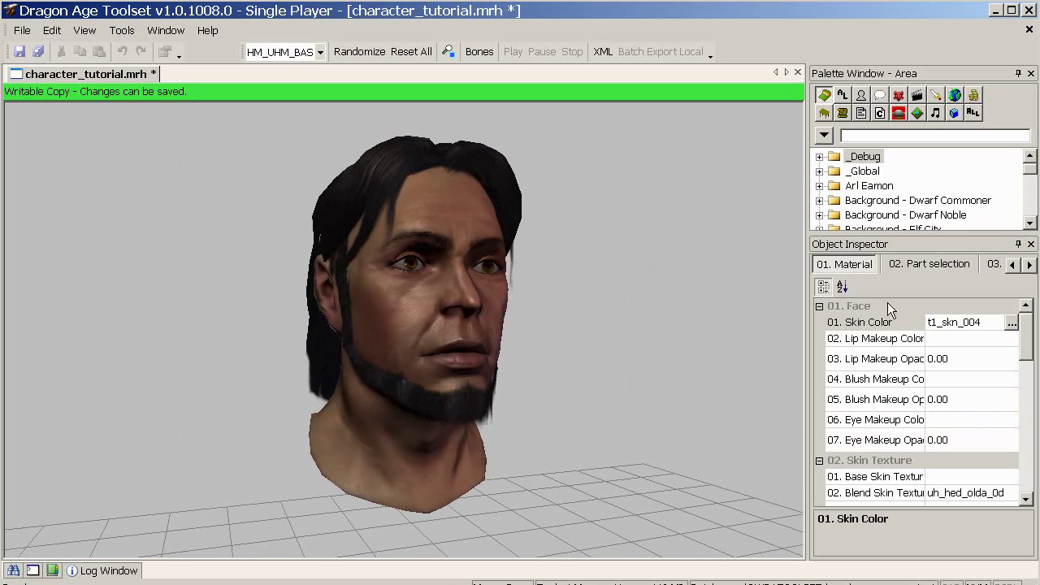
{"action": "left_click", "coordinate": [954, 339]}
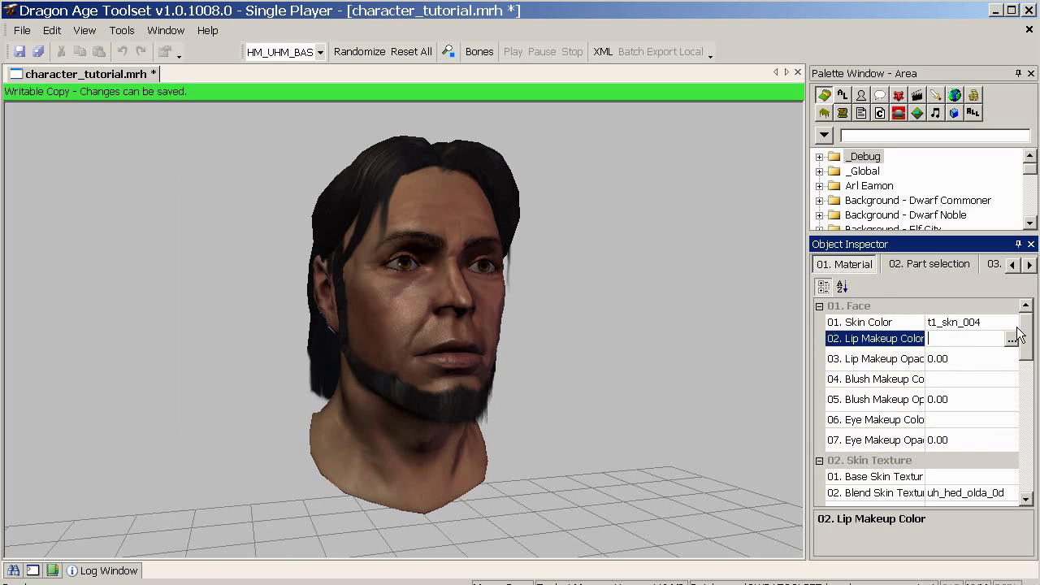
{"action": "left_click_drag", "start_coordinate": [1029, 343], "coordinate": [1030, 378]}
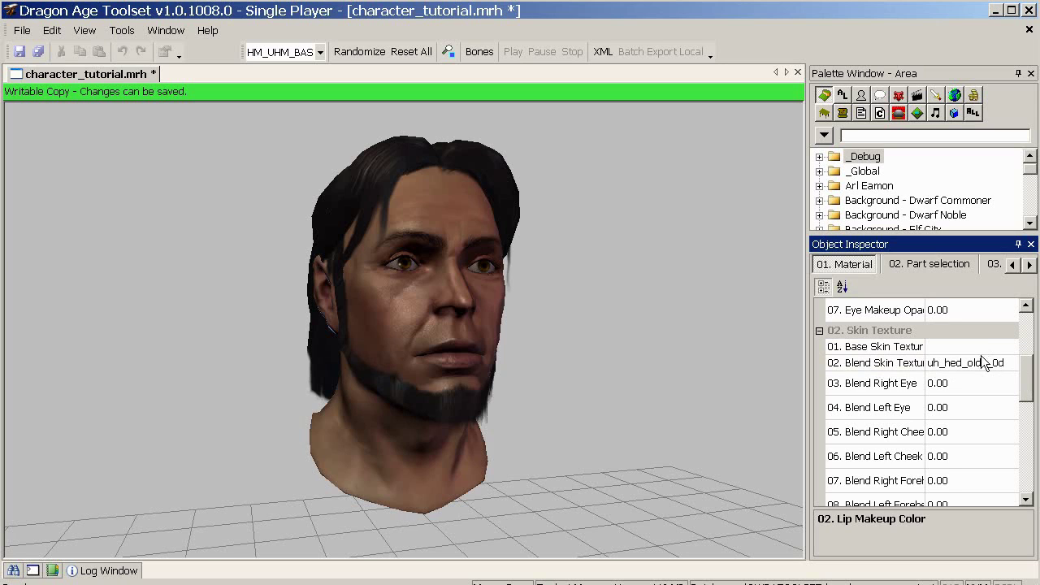
- Raise the Blend All Override and blend the right and left forehead textures to 1.00
{"action": "left_click_drag", "start_coordinate": [1026, 382], "coordinate": [1024, 424]}
{"action": "left_click", "coordinate": [972, 431]}
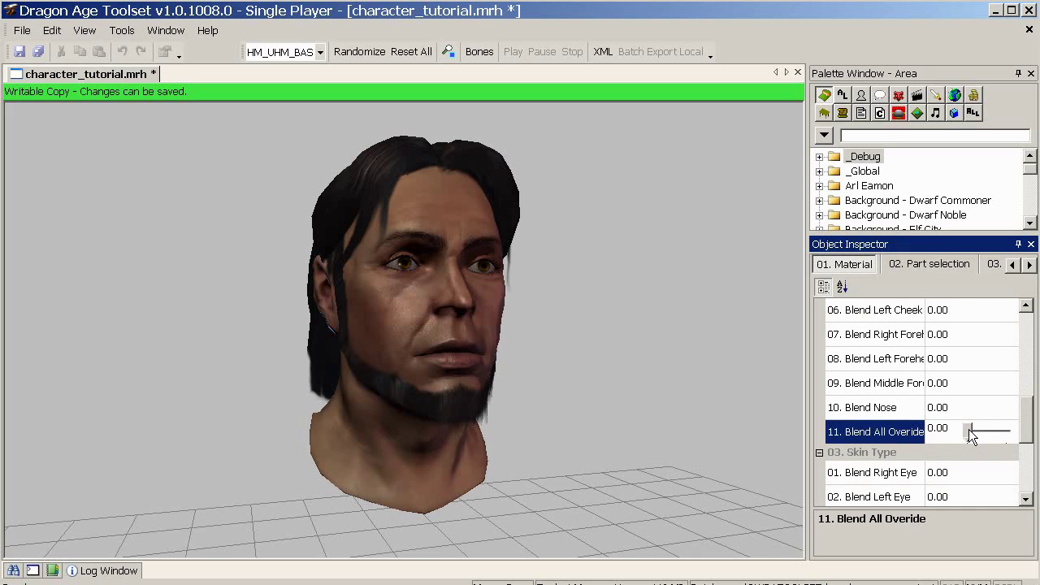
{"action": "left_click_drag", "start_coordinate": [970, 435], "coordinate": [1027, 408]}
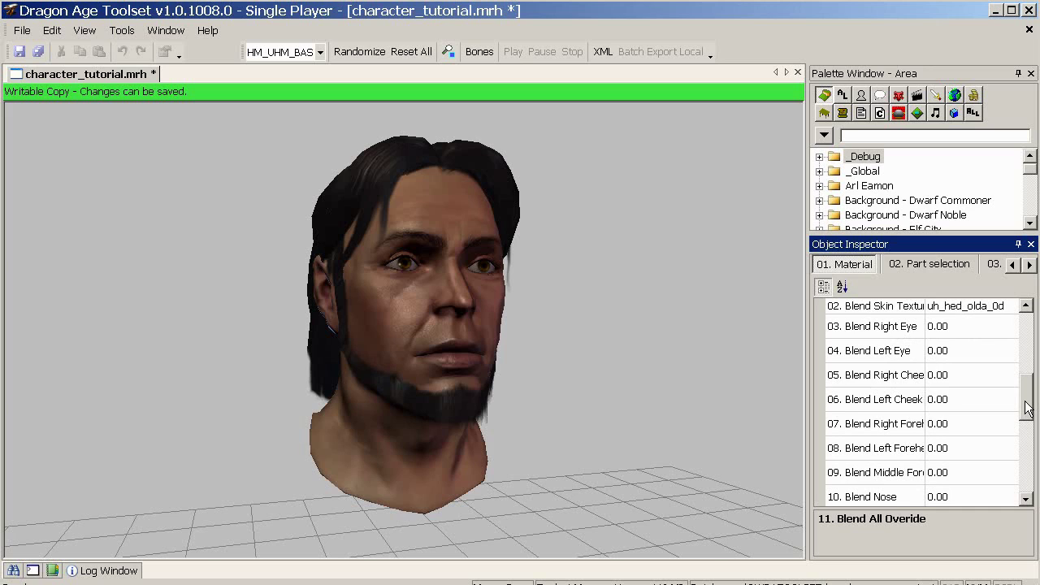
{"action": "left_click", "coordinate": [970, 424]}
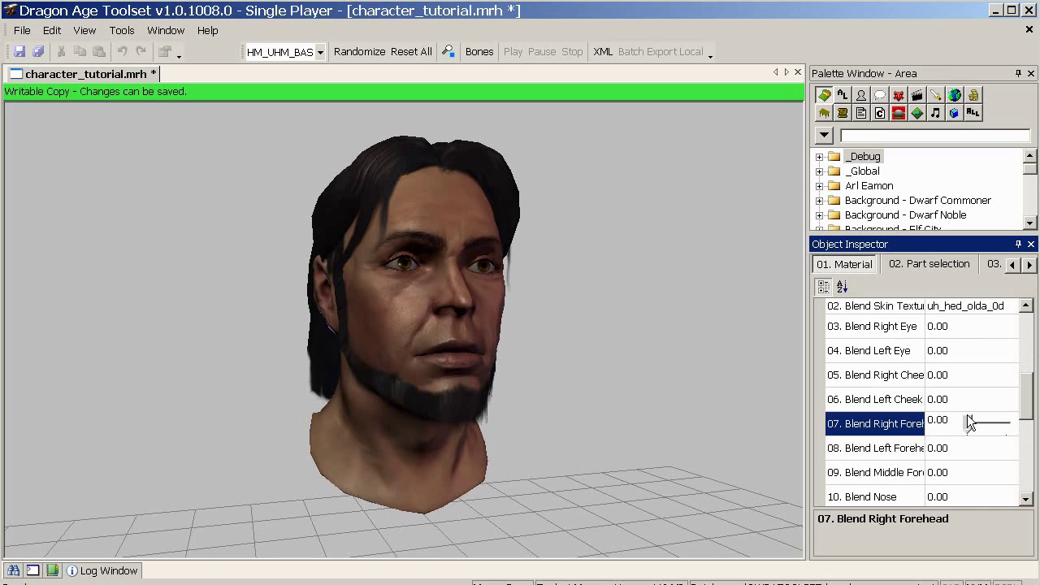
{"action": "left_click_drag", "start_coordinate": [976, 429], "coordinate": [1031, 431]}
{"action": "left_click", "coordinate": [968, 448]}
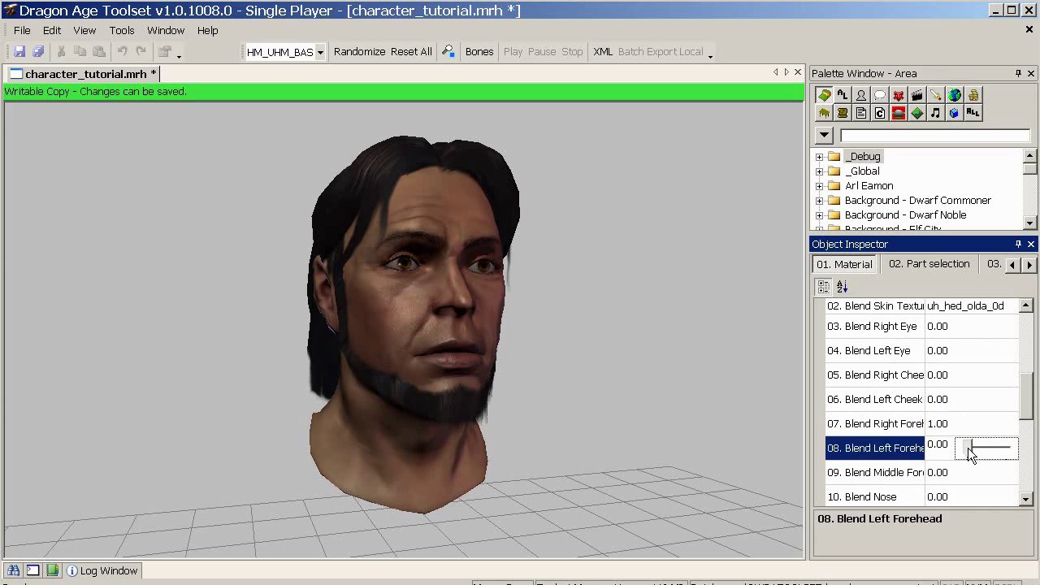
{"action": "left_click_drag", "start_coordinate": [968, 448], "coordinate": [1025, 452]}
{"action": "left_click_drag", "start_coordinate": [579, 348], "coordinate": [585, 348]}
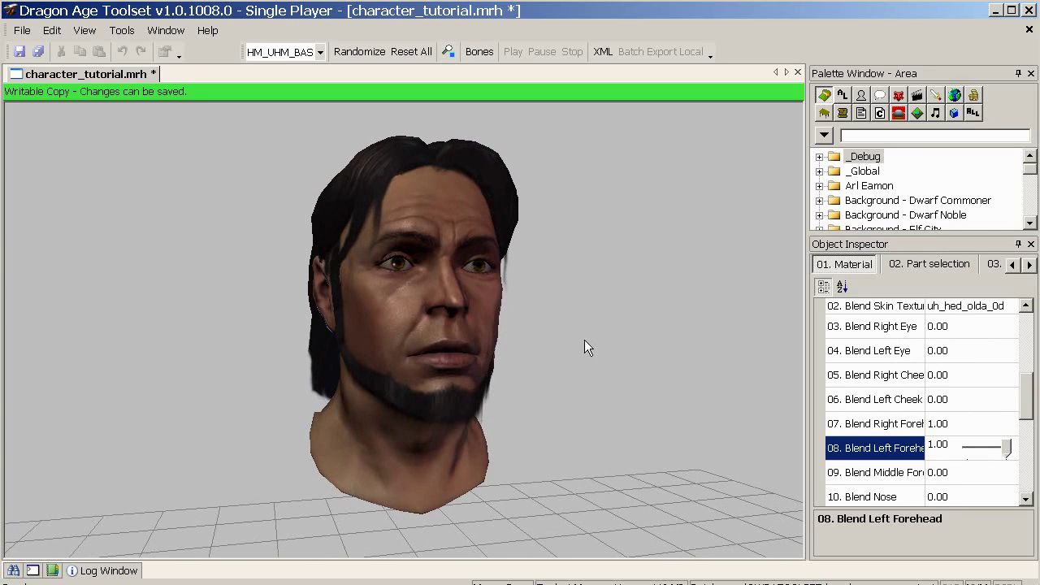
- Set the skin-type Blend Right Eye and Blend Left Eye to 1.00
{"action": "left_click_drag", "start_coordinate": [1028, 398], "coordinate": [1021, 358]}
{"action": "left_click", "coordinate": [975, 348]}
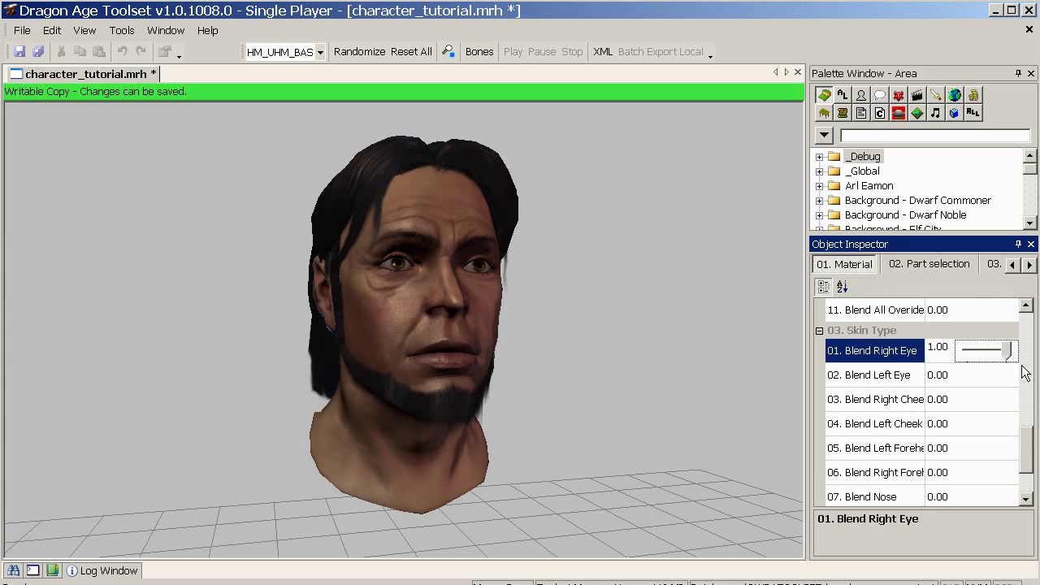
{"action": "left_click", "coordinate": [981, 378]}
{"action": "left_click_drag", "start_coordinate": [986, 377], "coordinate": [1016, 377]}
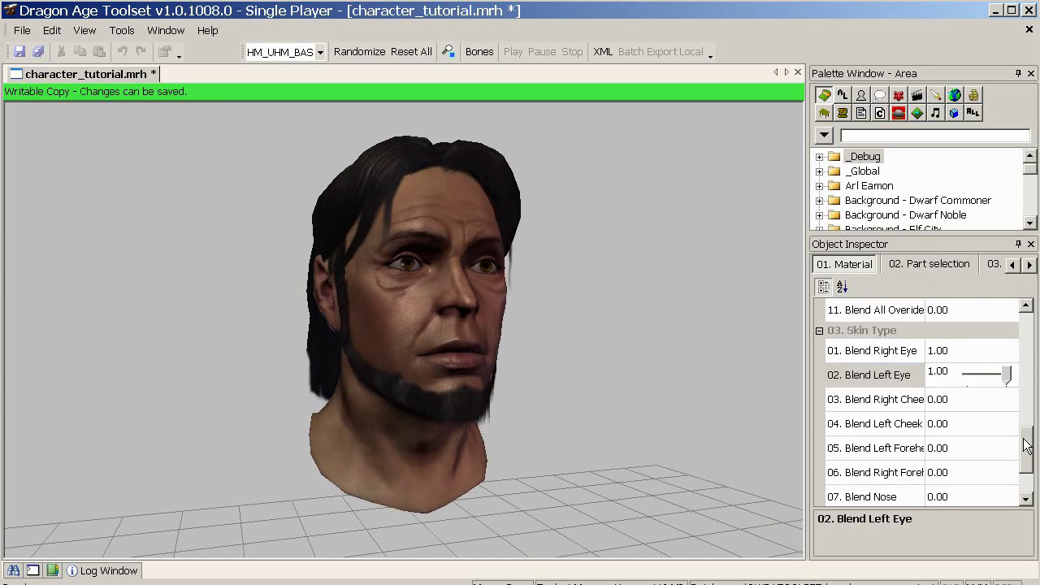
{"action": "left_click_drag", "start_coordinate": [1029, 447], "coordinate": [1022, 329]}
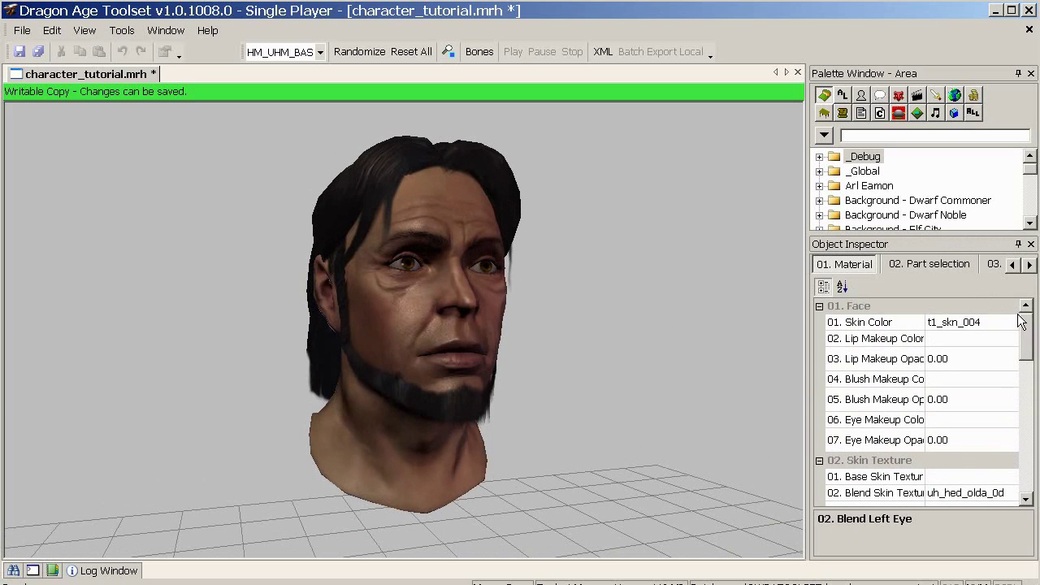
- Return to part selection and select the Tattoo mask row in the Tattoo section
{"action": "left_click", "coordinate": [934, 270]}
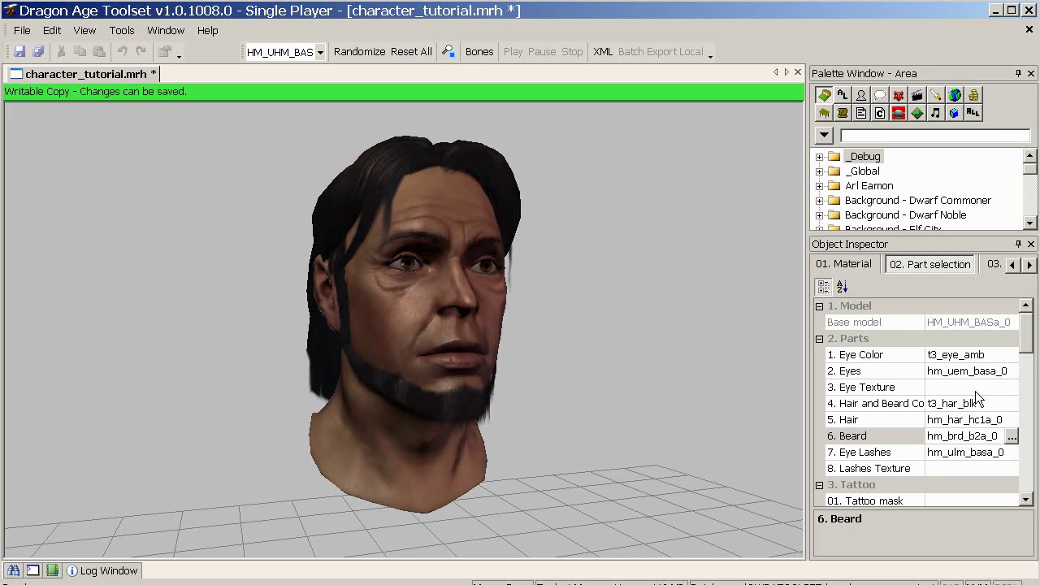
{"action": "left_click_drag", "start_coordinate": [1029, 342], "coordinate": [1030, 372]}
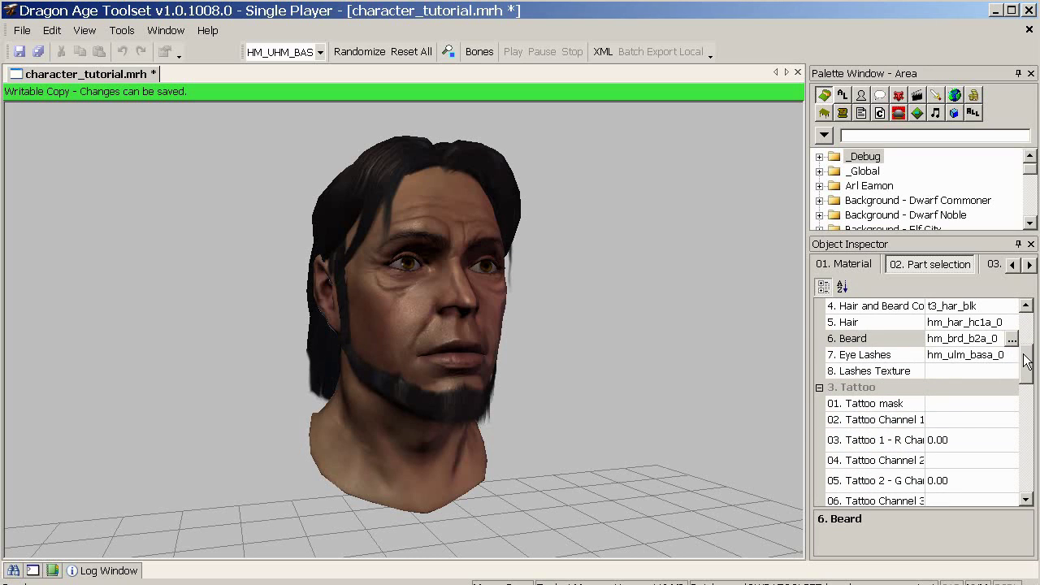
{"action": "scroll", "coordinate": [962, 349], "scroll_direction": "down", "scroll_amount": 3}
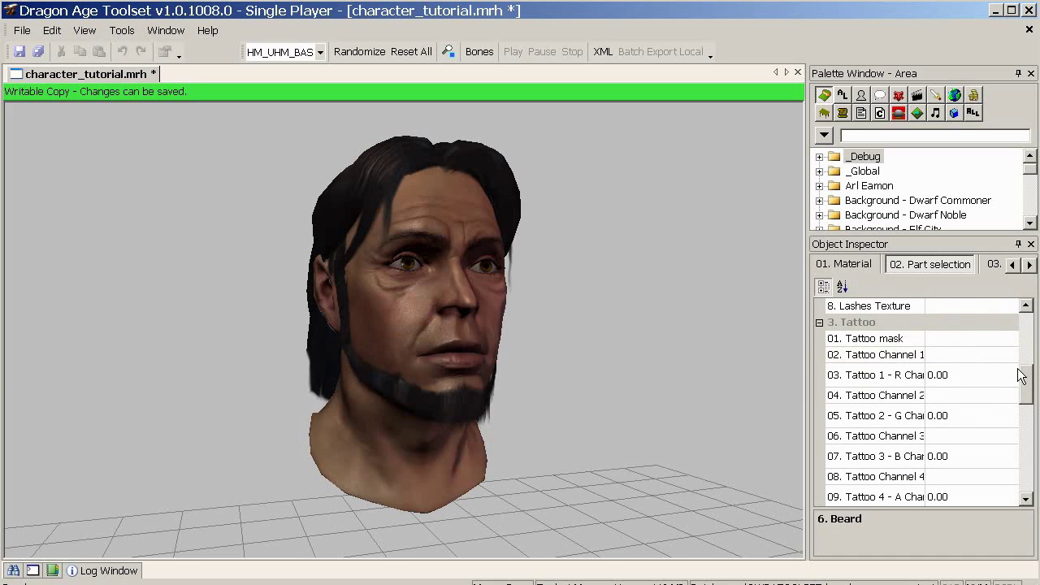
{"action": "left_click", "coordinate": [964, 339]}
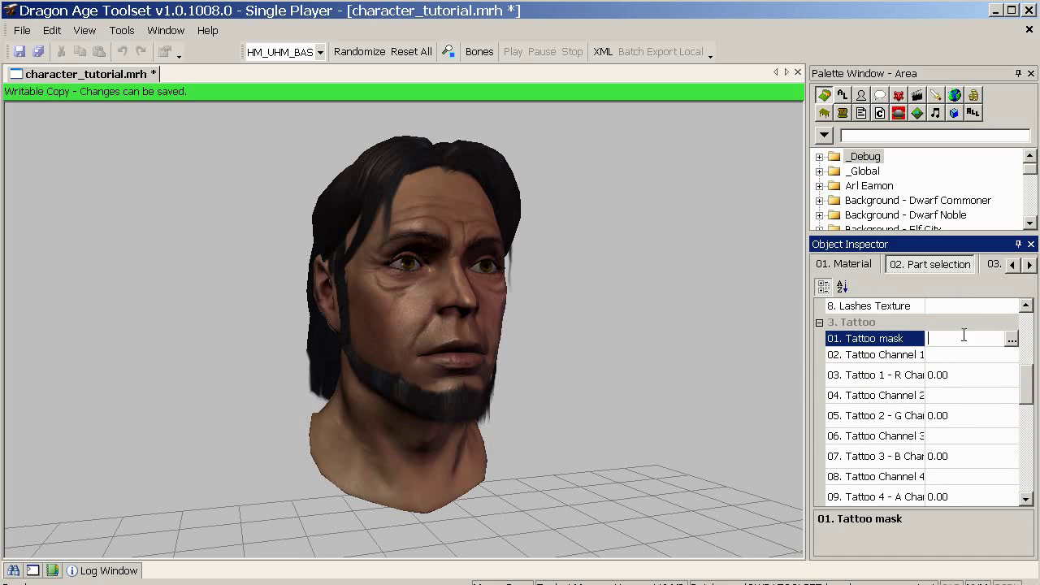
- Assign the uh_tat_ed2_0t tattoo mask and preview all four tattoo channels at 1.00
{"action": "left_click", "coordinate": [1012, 340]}
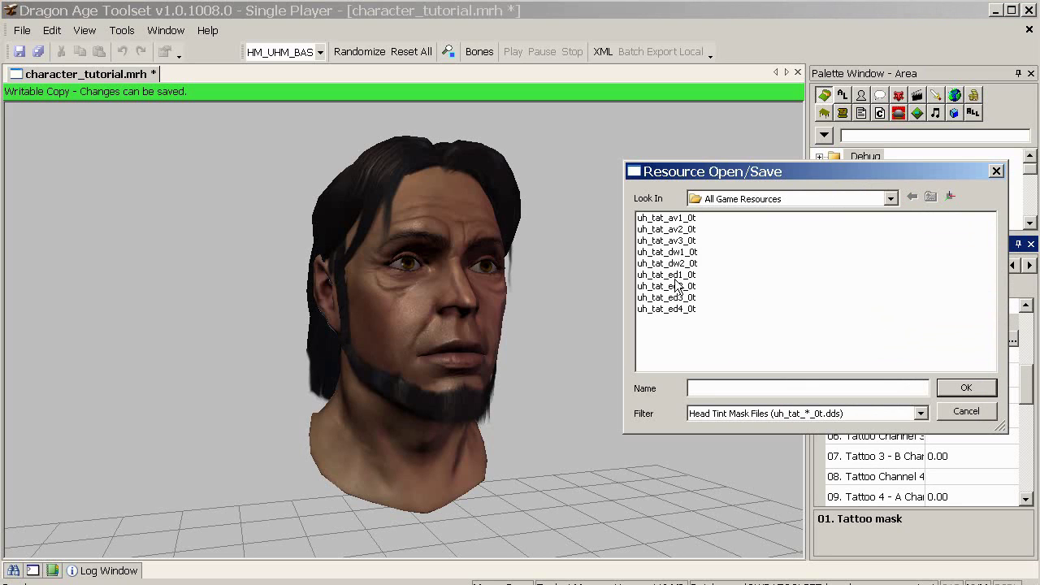
{"action": "double_click", "coordinate": [680, 286]}
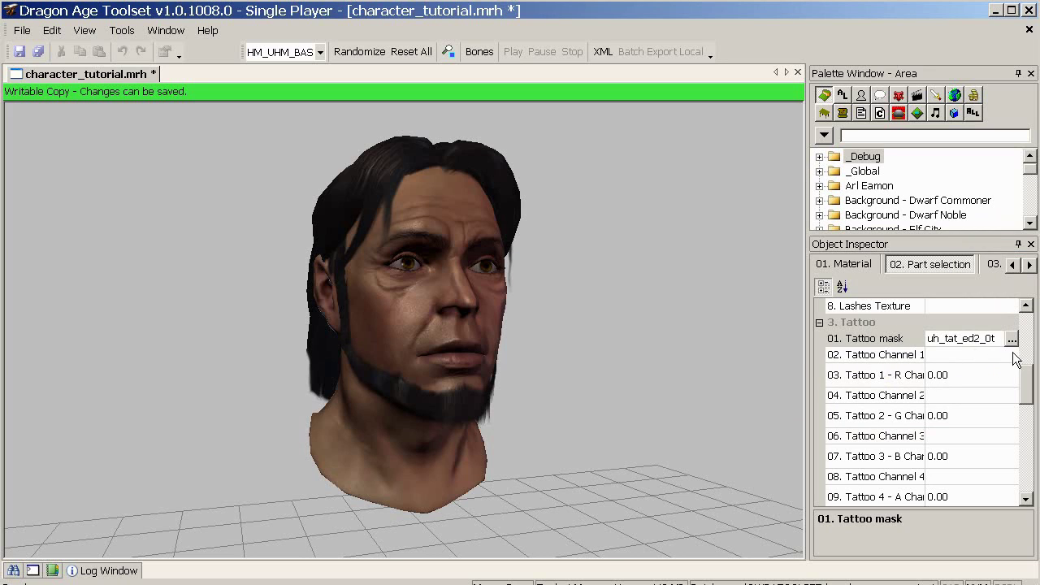
{"action": "left_click", "coordinate": [961, 379]}
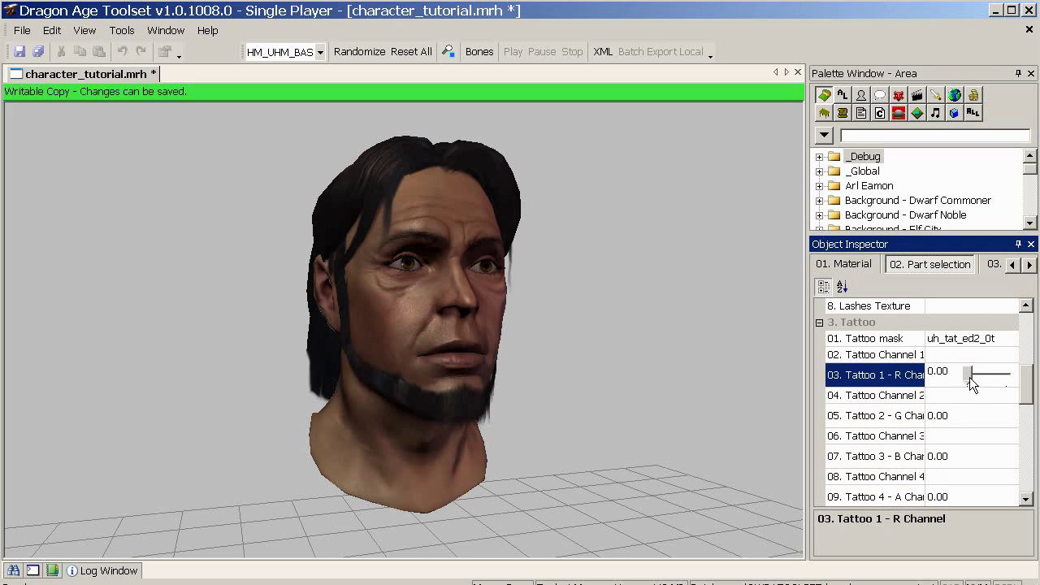
{"action": "left_click_drag", "start_coordinate": [969, 376], "coordinate": [1037, 378]}
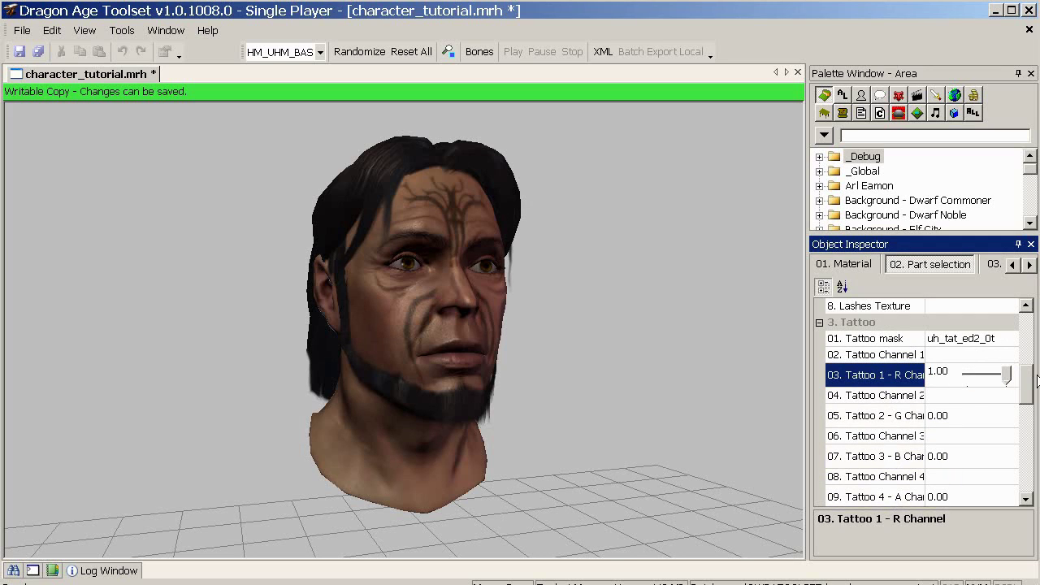
{"action": "left_click", "coordinate": [967, 420]}
{"action": "left_click_drag", "start_coordinate": [968, 417], "coordinate": [1037, 413]}
{"action": "left_click", "coordinate": [966, 455]}
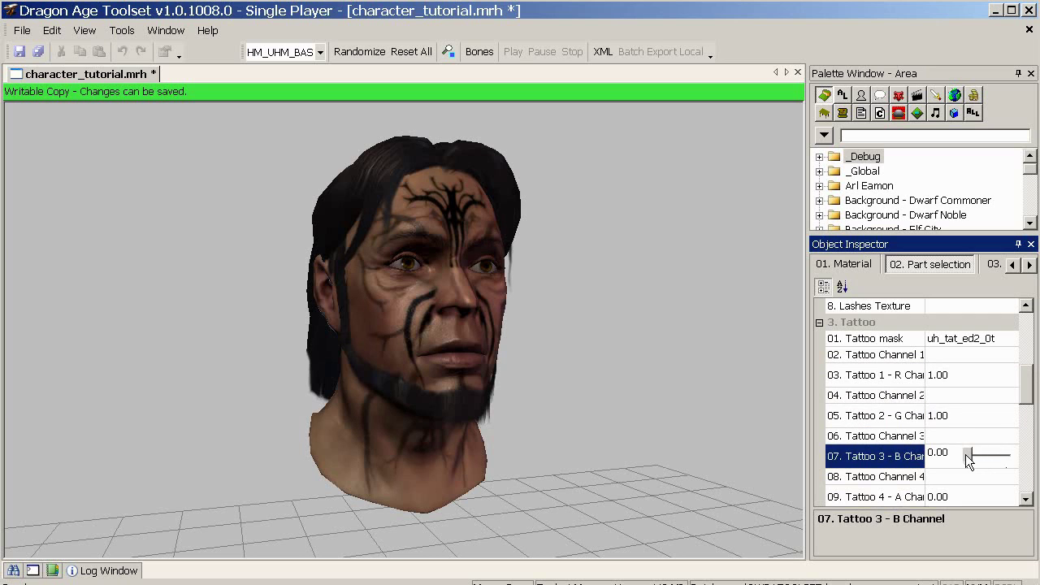
{"action": "left_click_drag", "start_coordinate": [965, 454], "coordinate": [1022, 460]}
{"action": "left_click", "coordinate": [976, 497]}
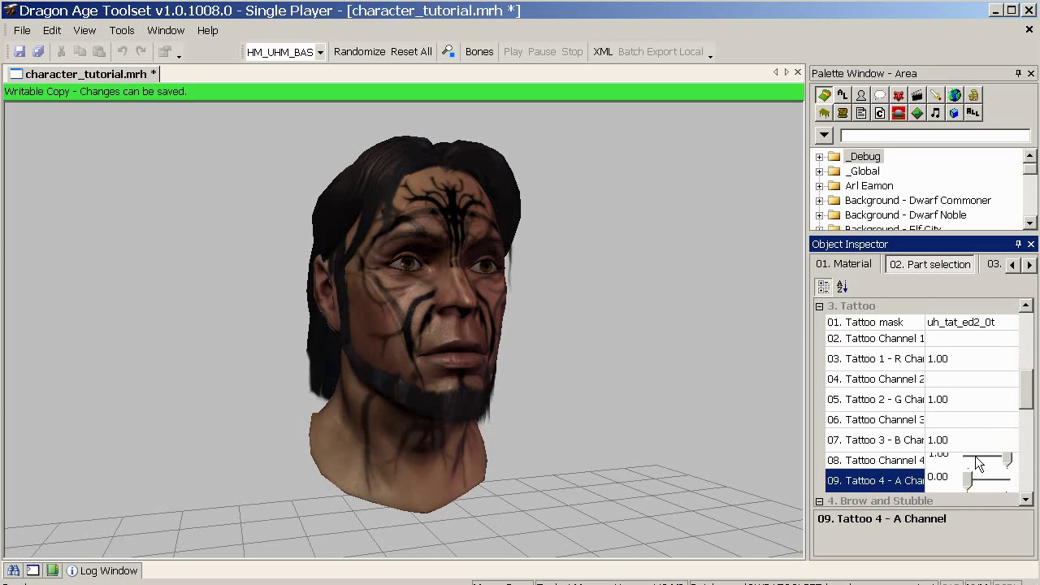
{"action": "left_click_drag", "start_coordinate": [967, 480], "coordinate": [1021, 486]}
- Return tattoo channels 4, 3, 2 and 1 to 0.00, leaving the face untattooed
{"action": "left_click_drag", "start_coordinate": [618, 402], "coordinate": [455, 374]}
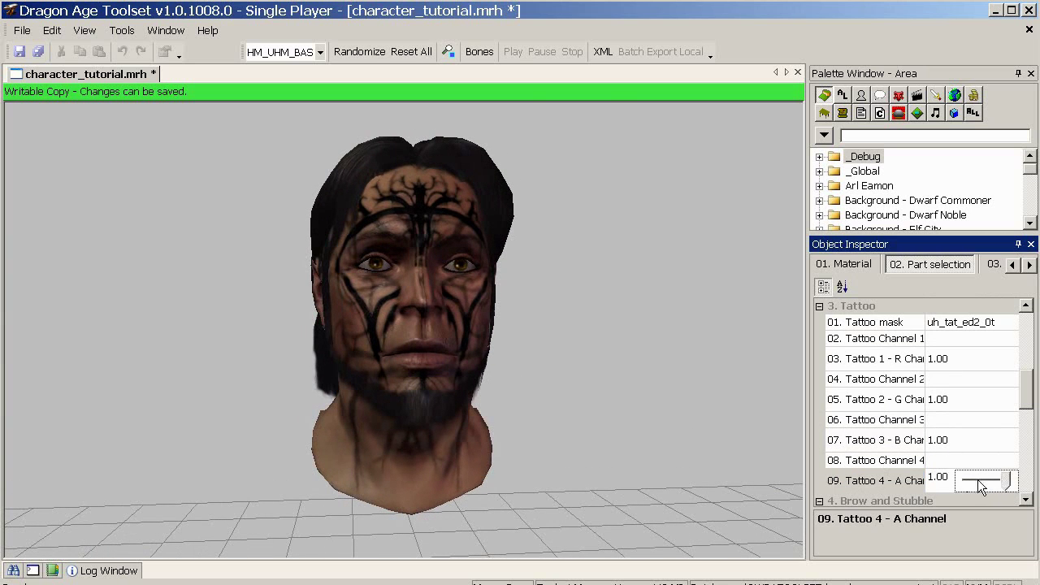
{"action": "left_click_drag", "start_coordinate": [978, 480], "coordinate": [964, 481]}
{"action": "left_click", "coordinate": [975, 441]}
{"action": "left_click_drag", "start_coordinate": [1008, 445], "coordinate": [964, 443]}
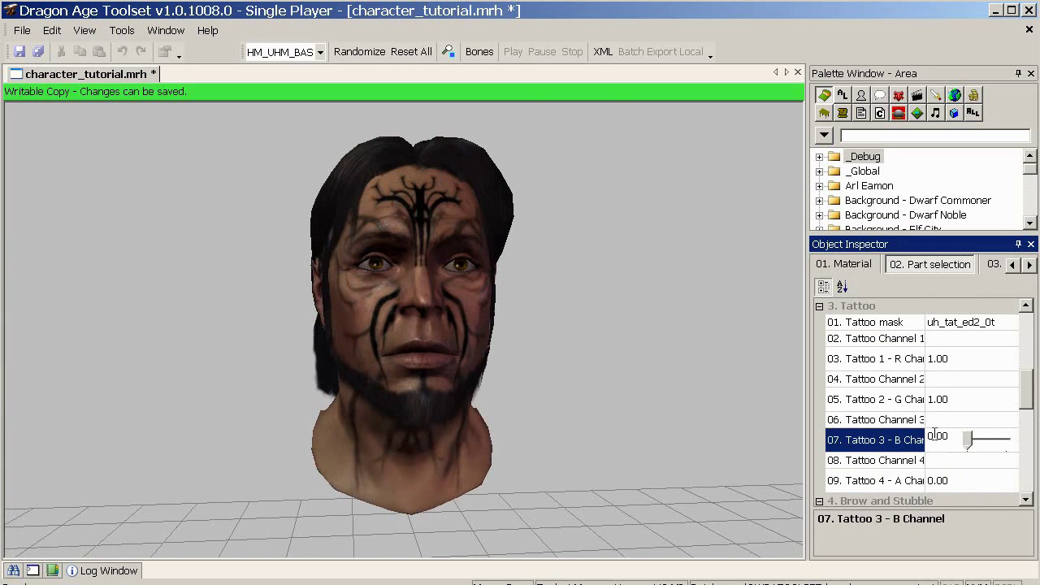
{"action": "left_click", "coordinate": [976, 399]}
{"action": "left_click_drag", "start_coordinate": [1006, 399], "coordinate": [936, 395]}
{"action": "left_click", "coordinate": [975, 358]}
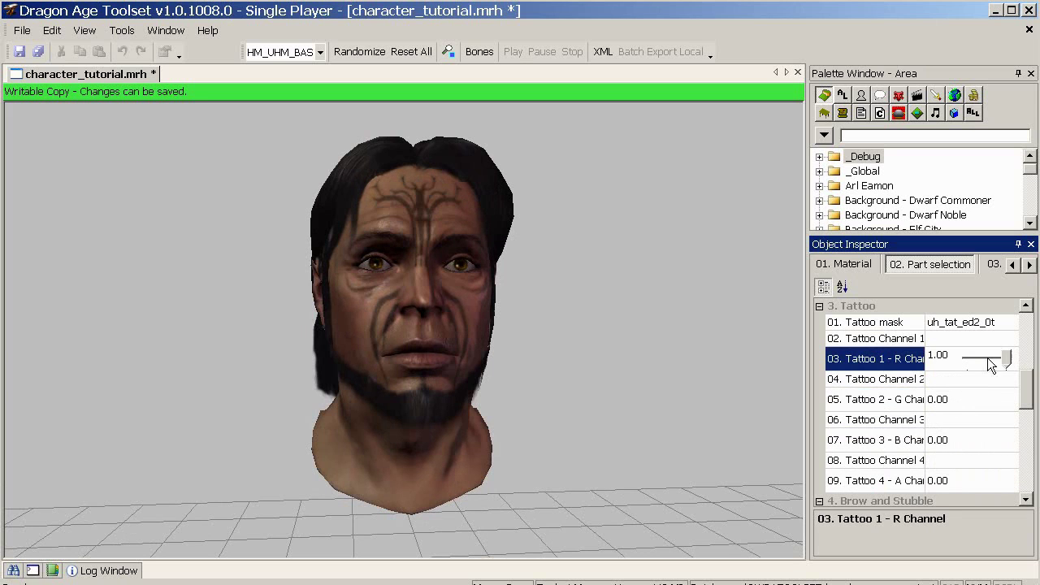
{"action": "left_click_drag", "start_coordinate": [1007, 359], "coordinate": [965, 358]}
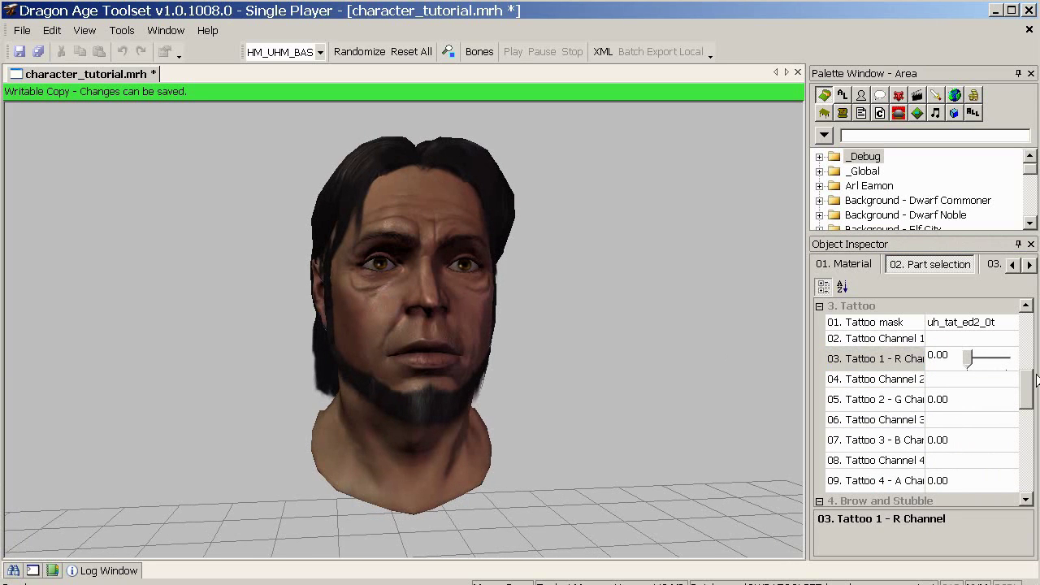
{"action": "left_click_drag", "start_coordinate": [1031, 400], "coordinate": [1030, 452]}
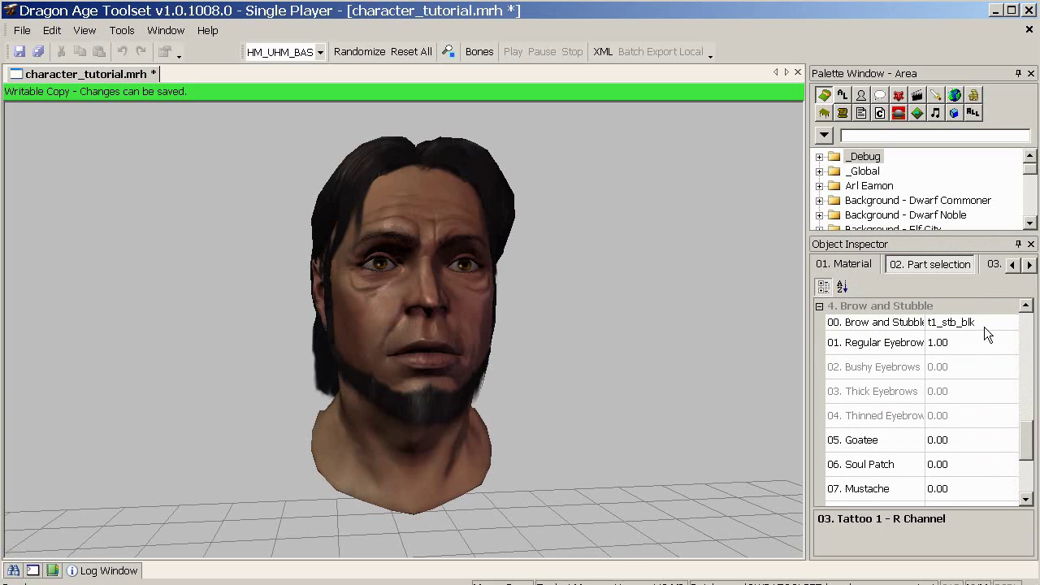
- Adjust the brow and stubble colour, then raise the Goatee slider to a full 1.00
{"action": "left_click_drag", "start_coordinate": [716, 341], "coordinate": [654, 341]}
{"action": "left_click", "coordinate": [1007, 326]}
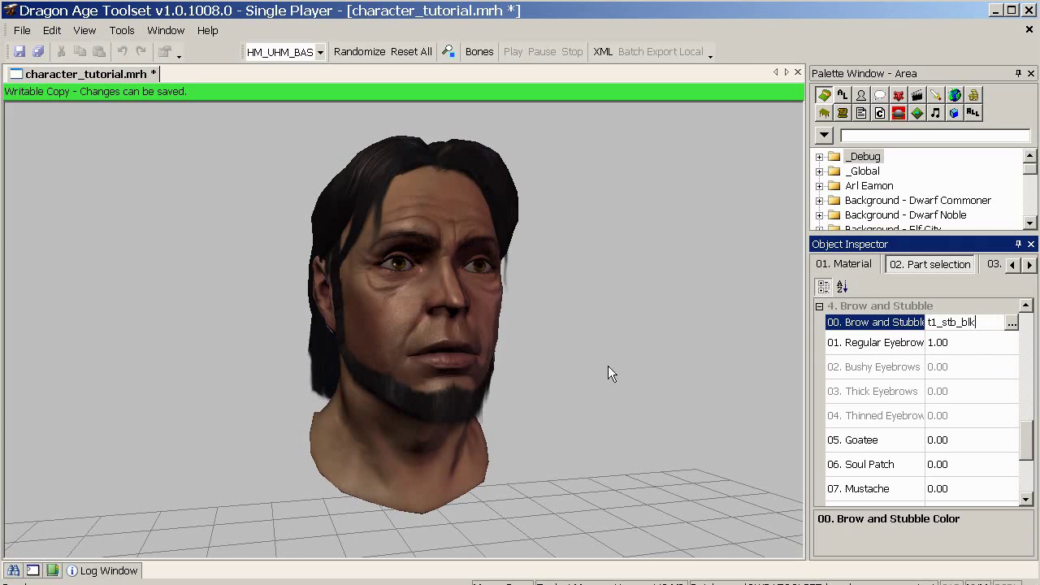
{"action": "left_click_drag", "start_coordinate": [611, 374], "coordinate": [638, 347]}
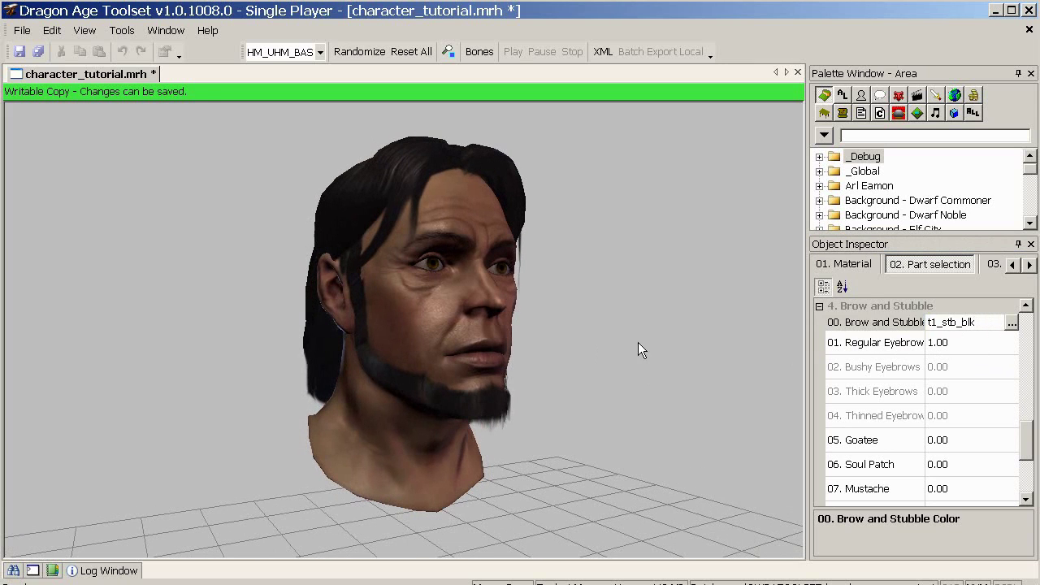
{"action": "left_click", "coordinate": [972, 342]}
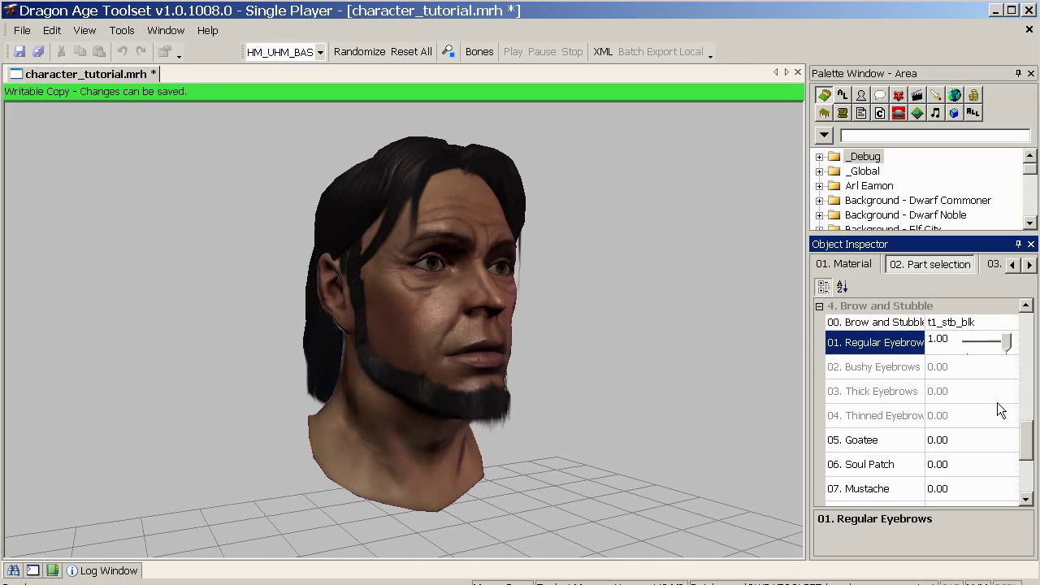
{"action": "scroll", "coordinate": [1024, 442], "scroll_direction": "down", "scroll_amount": 1}
{"action": "left_click", "coordinate": [979, 409]}
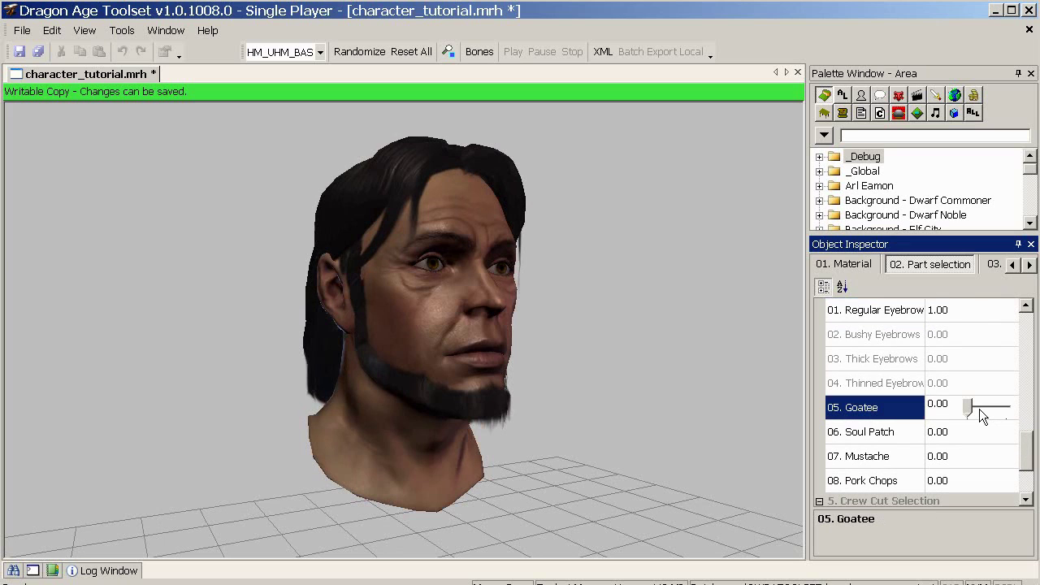
{"action": "left_click_drag", "start_coordinate": [967, 409], "coordinate": [1008, 409]}
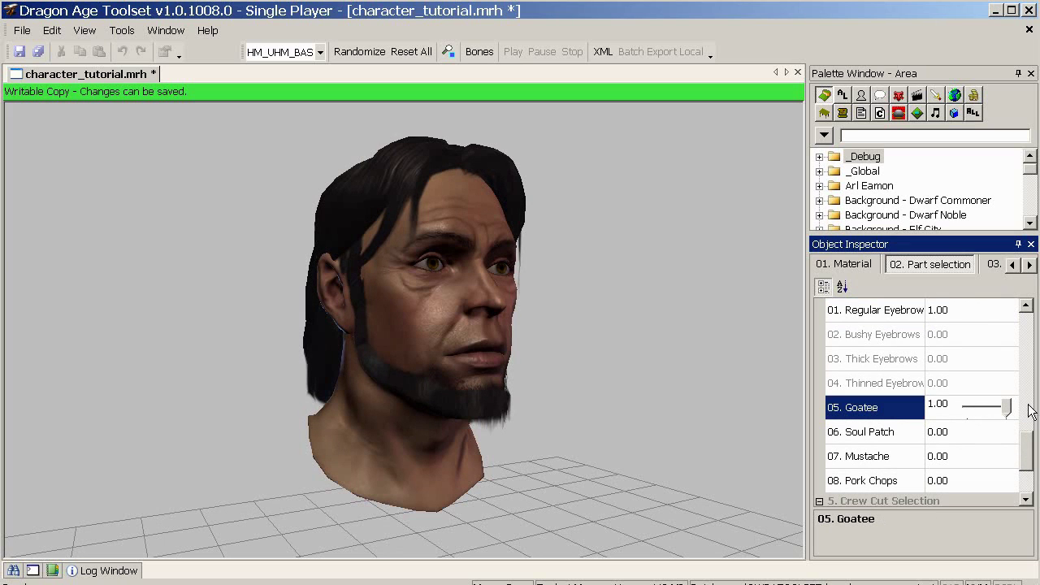
- Raise Mustache to 1.00, leaving Soul Patch at 0.00, and orbit to check the beard
{"action": "left_click", "coordinate": [980, 431]}
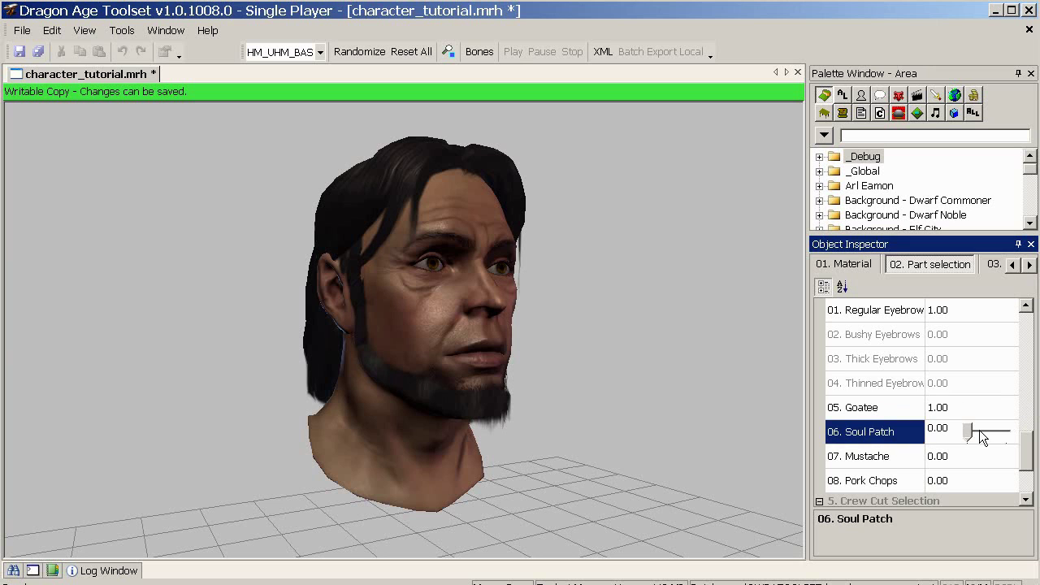
{"action": "left_click", "coordinate": [975, 456]}
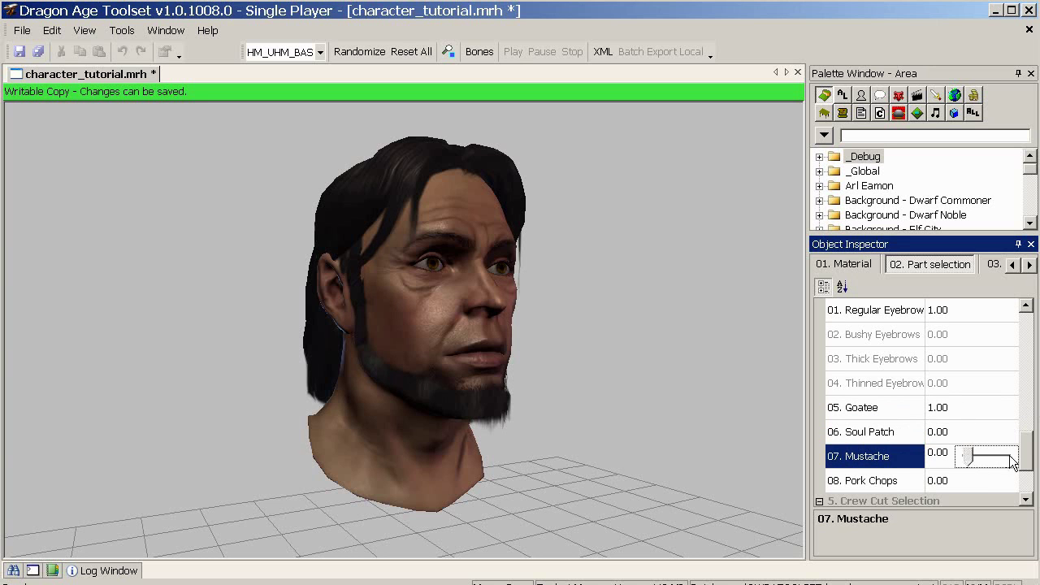
{"action": "left_click", "coordinate": [1012, 460]}
{"action": "middle_click_drag", "start_coordinate": [802, 412], "coordinate": [641, 304]}
{"action": "middle_click_drag", "start_coordinate": [536, 354], "coordinate": [598, 344]}
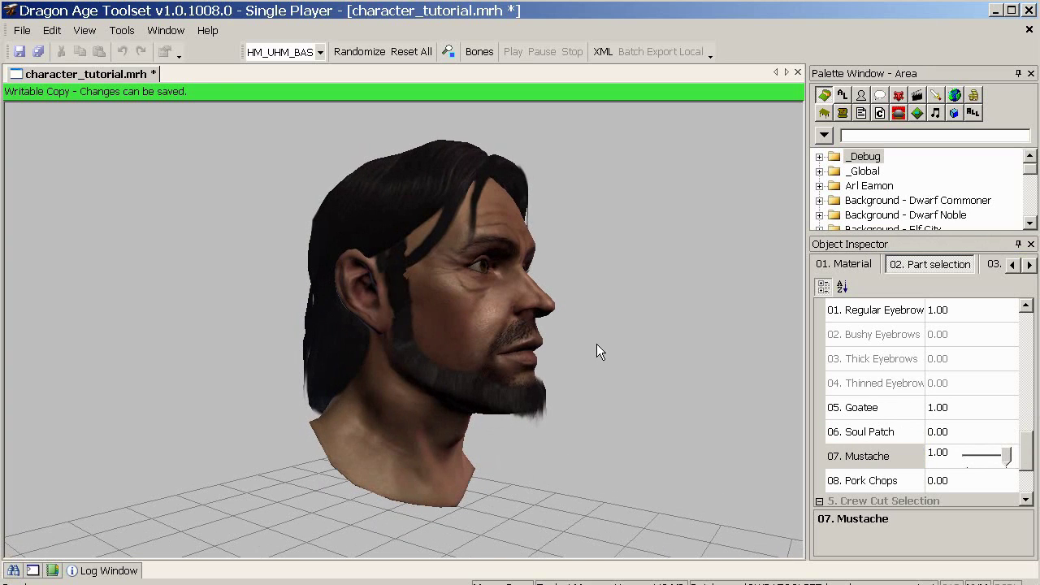
{"action": "middle_click_drag", "start_coordinate": [599, 390], "coordinate": [463, 361]}
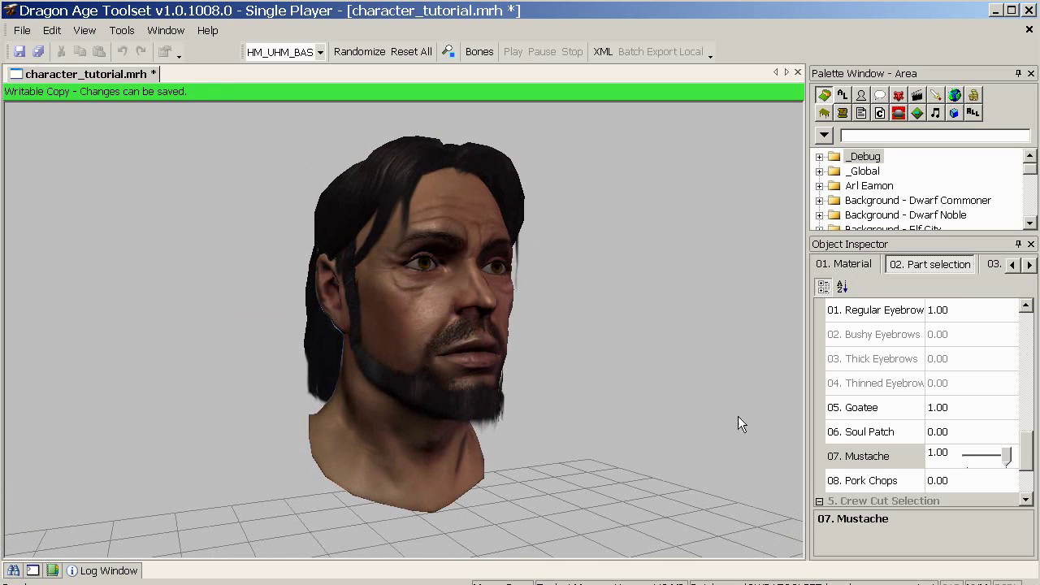
{"action": "left_click_drag", "start_coordinate": [1026, 440], "coordinate": [1028, 465]}
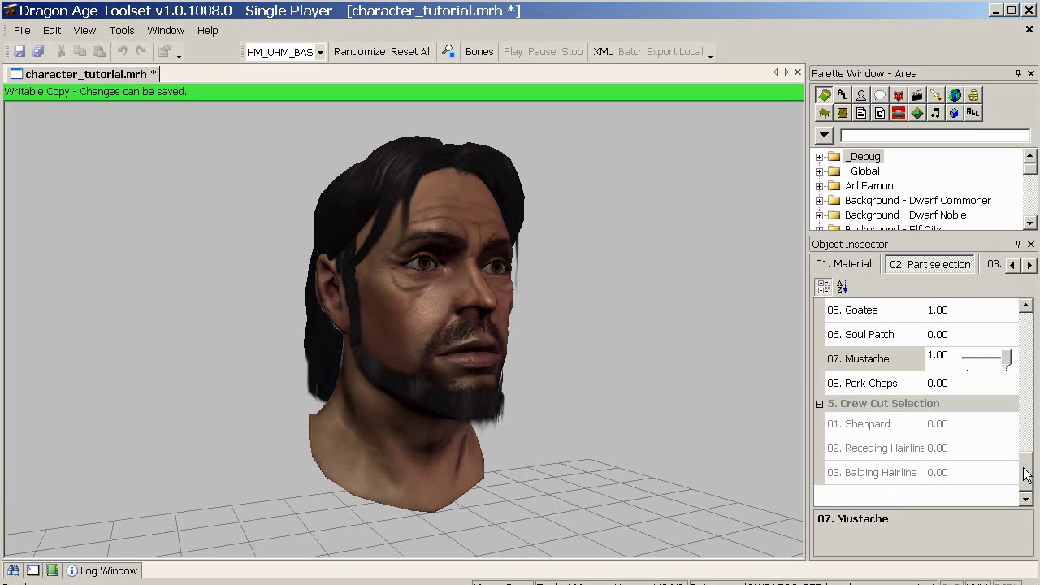
- Page the Object Inspector tabs right and open 15. Unique Shapes
{"action": "left_click", "coordinate": [1030, 265]}
{"action": "left_click", "coordinate": [941, 270]}
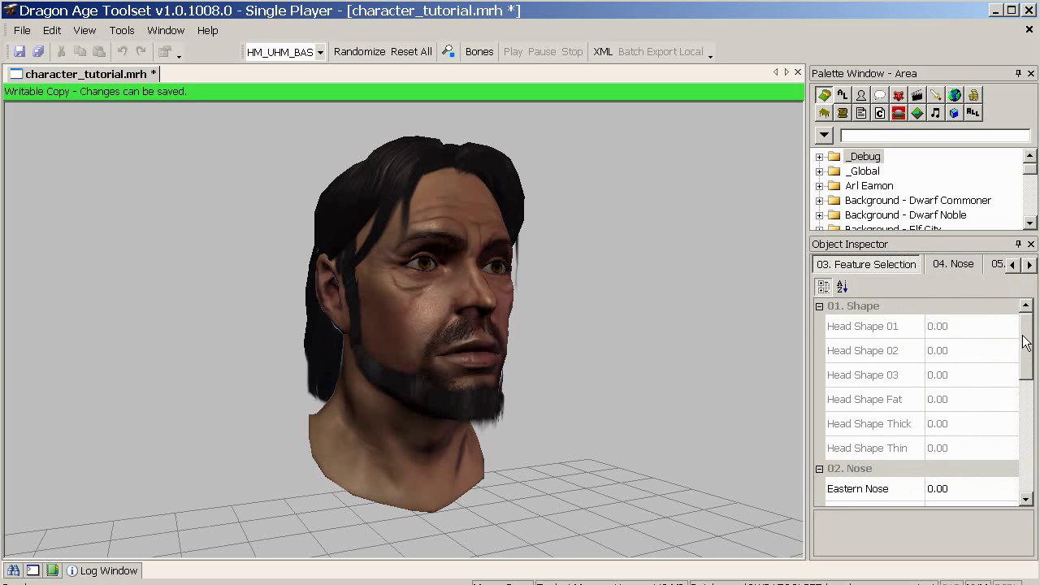
{"action": "left_click_drag", "start_coordinate": [1027, 344], "coordinate": [1021, 303]}
{"action": "left_click", "coordinate": [1030, 265]}
{"action": "left_click", "coordinate": [1029, 265]}
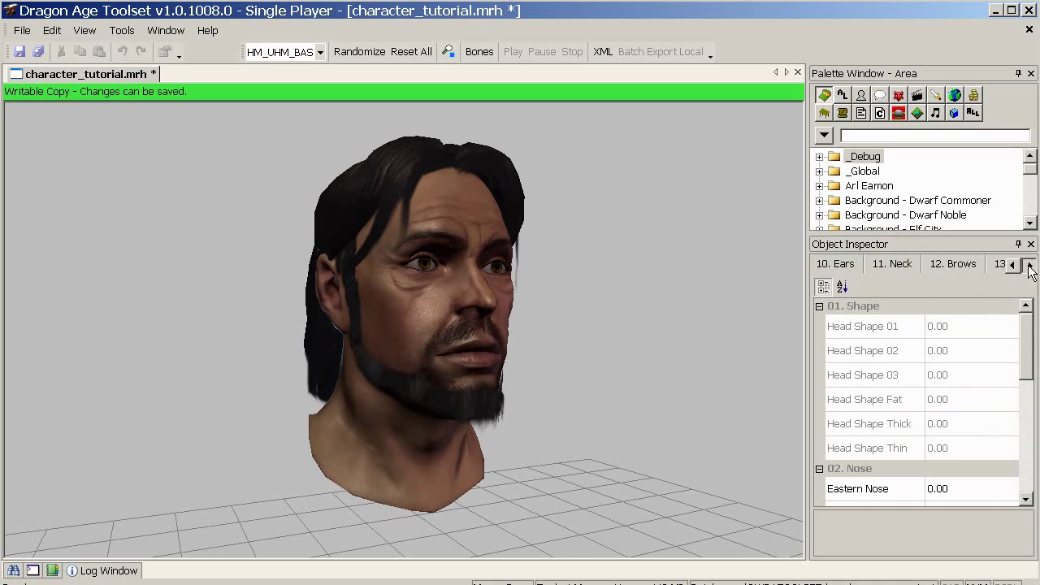
{"action": "left_click", "coordinate": [887, 268]}
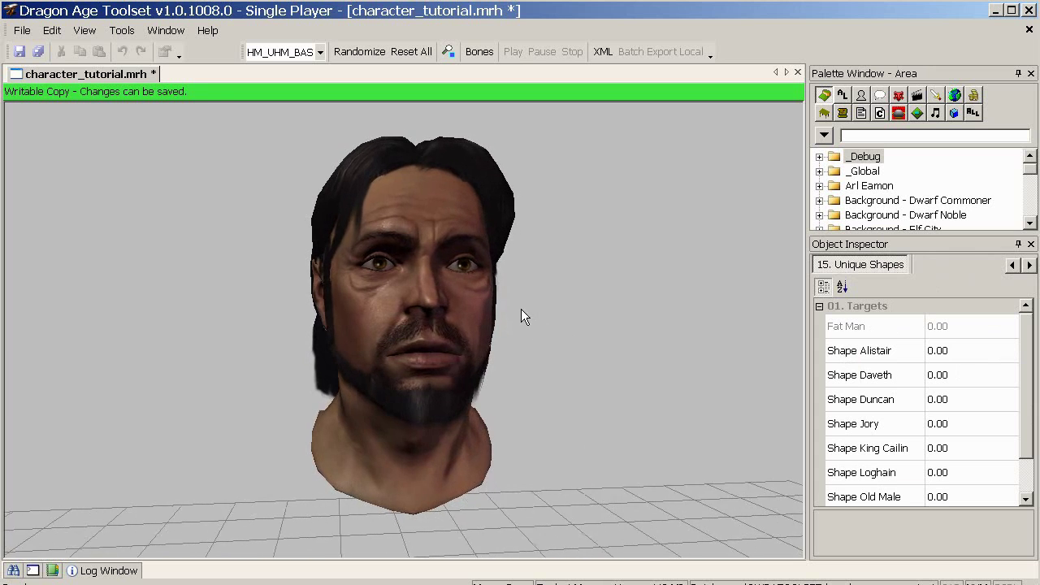
- Orbit the head to look it over and select the Shape Alistair value
{"action": "middle_click_drag", "start_coordinate": [604, 371], "coordinate": [829, 345]}
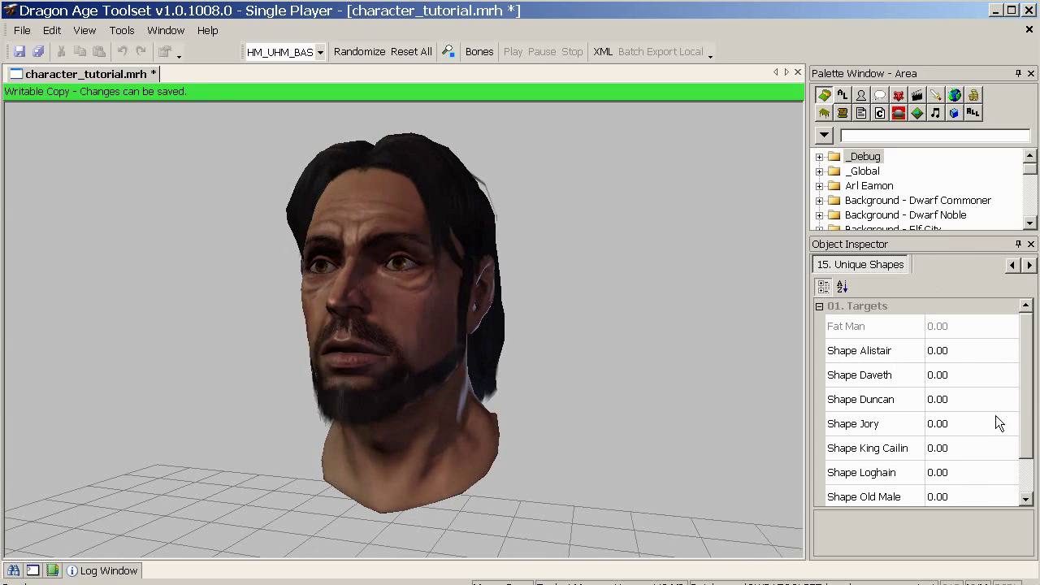
{"action": "left_click_drag", "start_coordinate": [1025, 410], "coordinate": [1023, 429]}
{"action": "middle_click_drag", "start_coordinate": [720, 370], "coordinate": [709, 325]}
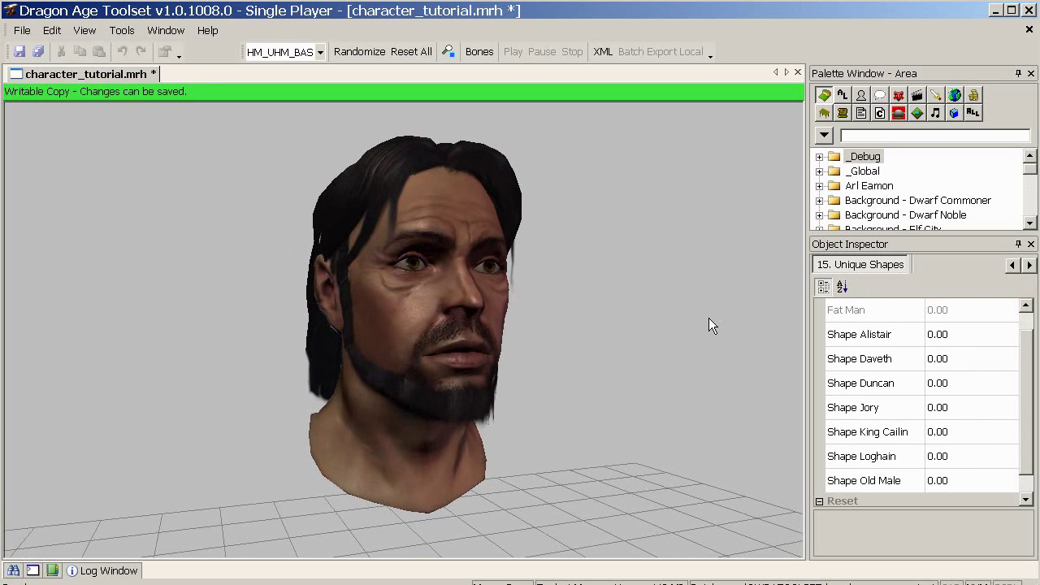
{"action": "left_click", "coordinate": [985, 345]}
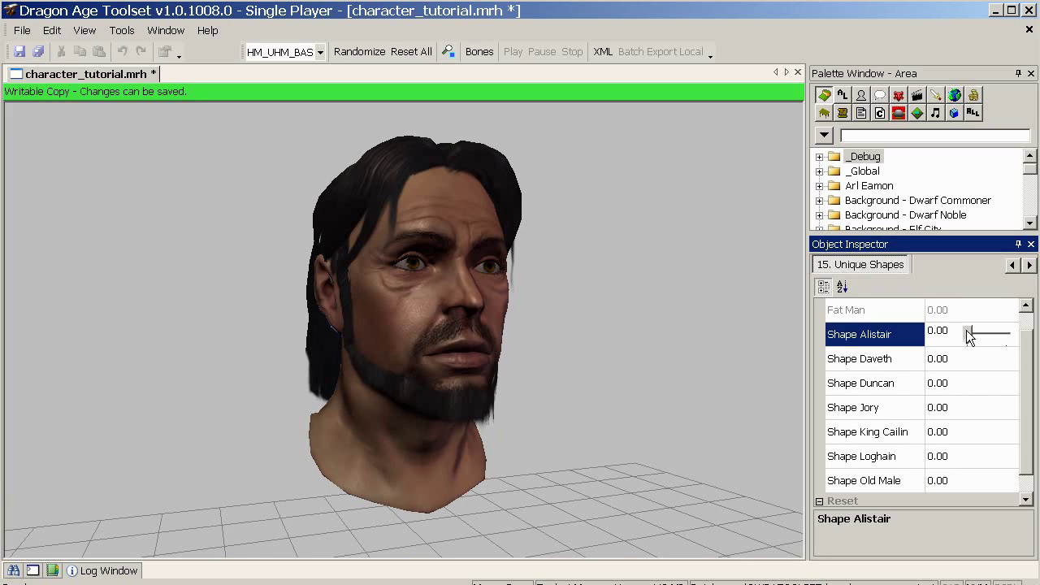
- Apply Shape Alistair and Shape Daveth fully to the face, then reset both to 0.00
{"action": "left_click_drag", "start_coordinate": [969, 337], "coordinate": [1024, 342]}
{"action": "left_click_drag", "start_coordinate": [731, 325], "coordinate": [634, 313]}
{"action": "left_click_drag", "start_coordinate": [1013, 340], "coordinate": [1022, 360]}
{"action": "left_click", "coordinate": [968, 356]}
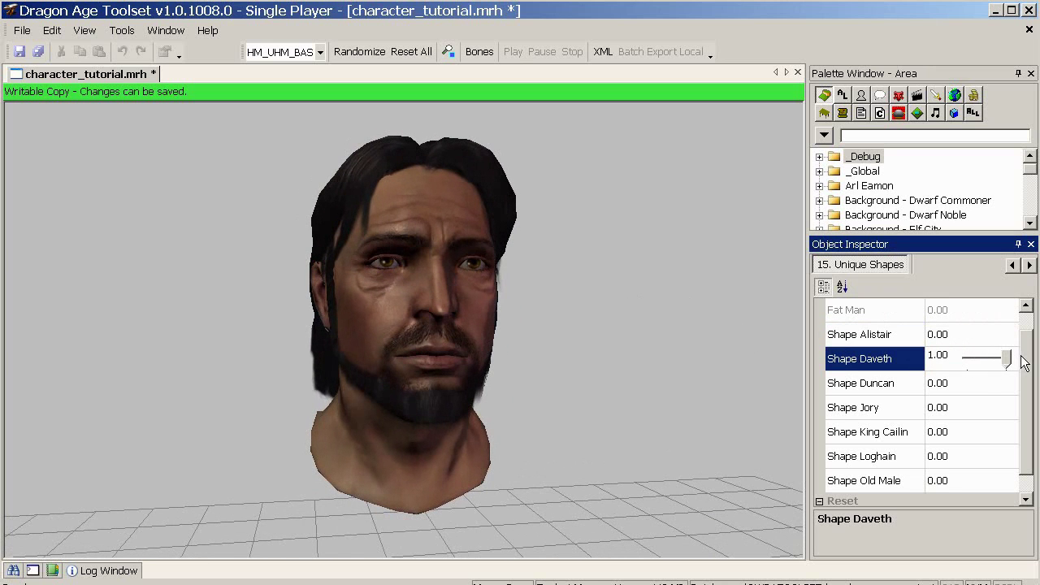
{"action": "left_click_drag", "start_coordinate": [799, 367], "coordinate": [685, 300]}
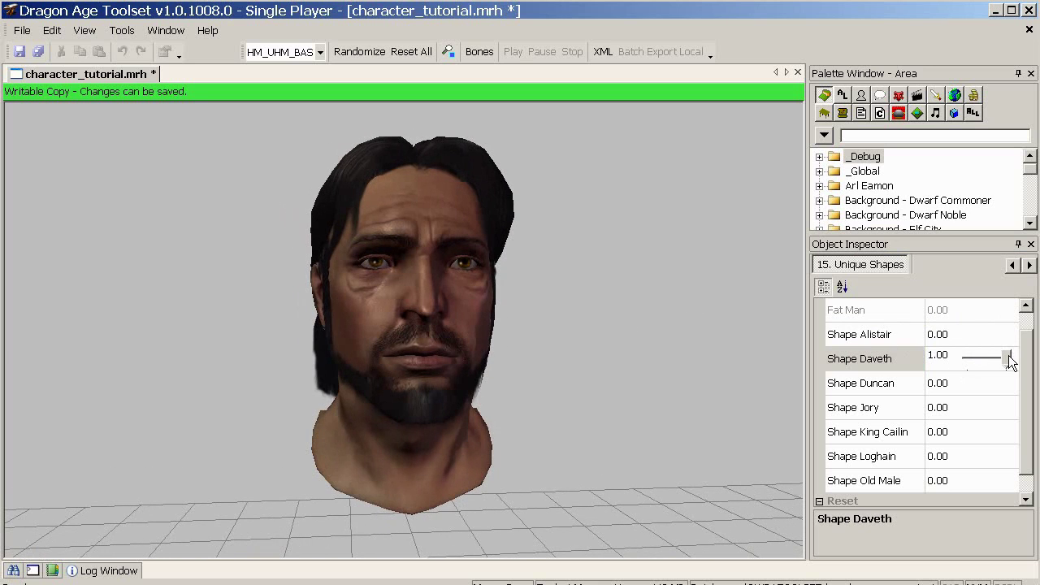
{"action": "left_click_drag", "start_coordinate": [1008, 358], "coordinate": [1013, 410]}
- Test Shapes Duncan, Jory, King Cailin and Loghain, then set Shape Old Male to 0.65
{"action": "left_click", "coordinate": [982, 382]}
{"action": "left_click", "coordinate": [973, 406]}
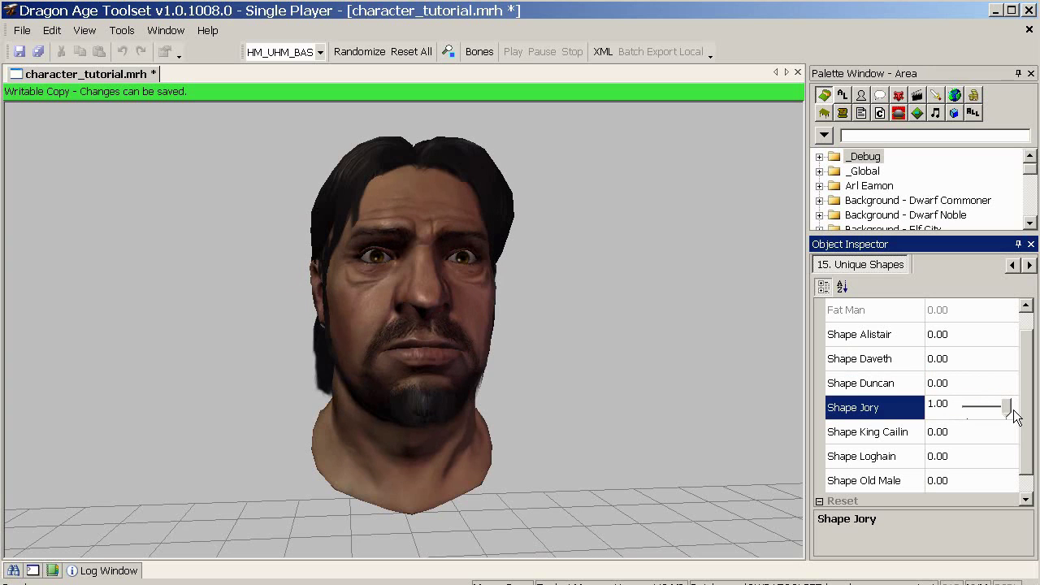
{"action": "left_click_drag", "start_coordinate": [618, 345], "coordinate": [606, 248]}
{"action": "left_click_drag", "start_coordinate": [1008, 408], "coordinate": [996, 456]}
{"action": "left_click", "coordinate": [975, 431]}
{"action": "left_click", "coordinate": [965, 456]}
{"action": "scroll", "coordinate": [975, 453], "scroll_direction": "down", "scroll_amount": 1}
{"action": "left_click", "coordinate": [973, 456]}
{"action": "left_click_drag", "start_coordinate": [731, 358], "coordinate": [741, 213]}
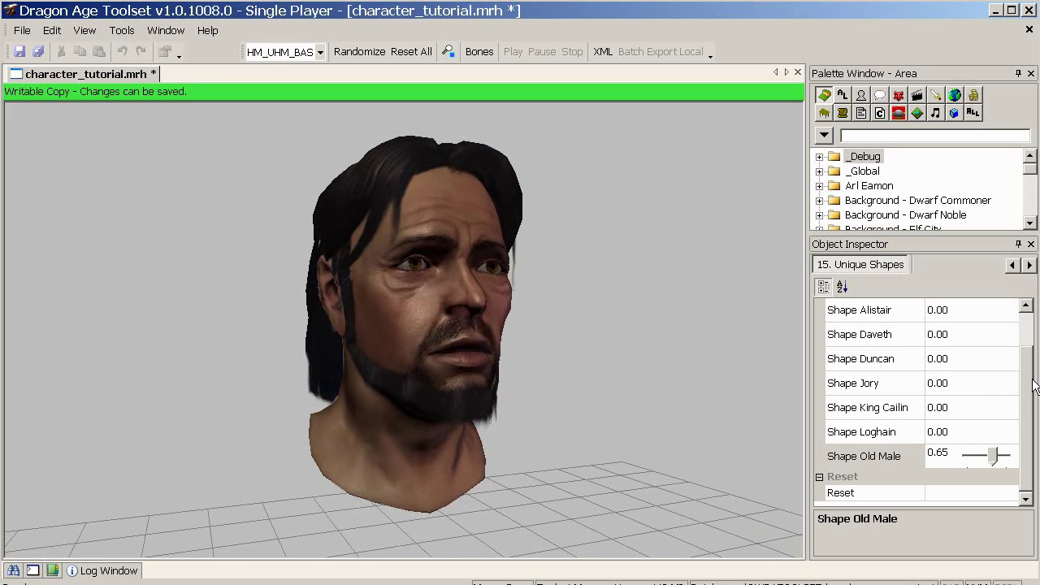
{"action": "left_click_drag", "start_coordinate": [1031, 387], "coordinate": [1026, 255]}
- Page back to 03. Feature Selection and scroll down to the 02. Nose section
{"action": "left_click", "coordinate": [1012, 264]}
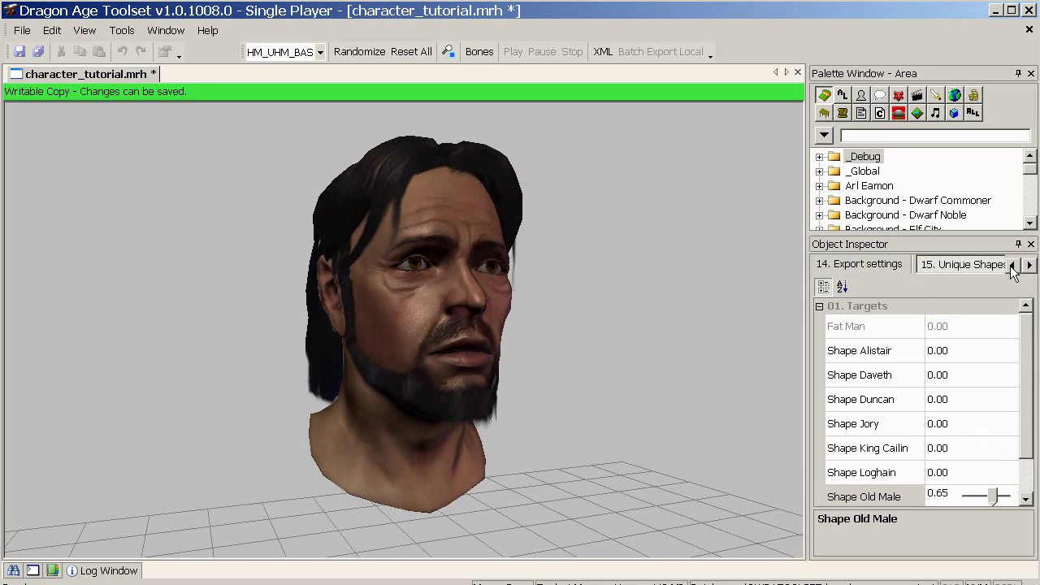
{"action": "left_click", "coordinate": [1012, 265]}
{"action": "left_click", "coordinate": [1012, 265]}
{"action": "left_click", "coordinate": [1012, 265]}
{"action": "left_click", "coordinate": [1012, 265]}
{"action": "left_click", "coordinate": [1012, 265]}
{"action": "left_click", "coordinate": [1012, 265]}
{"action": "left_click", "coordinate": [1012, 265]}
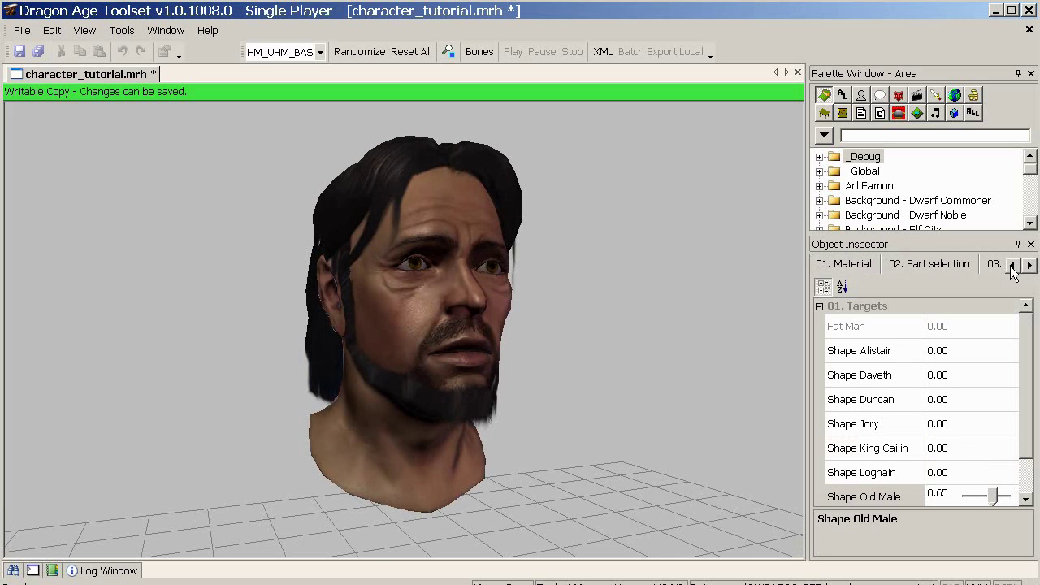
{"action": "left_click", "coordinate": [1030, 265]}
{"action": "left_click", "coordinate": [965, 265]}
{"action": "scroll", "coordinate": [956, 328], "scroll_direction": "down", "scroll_amount": 3}
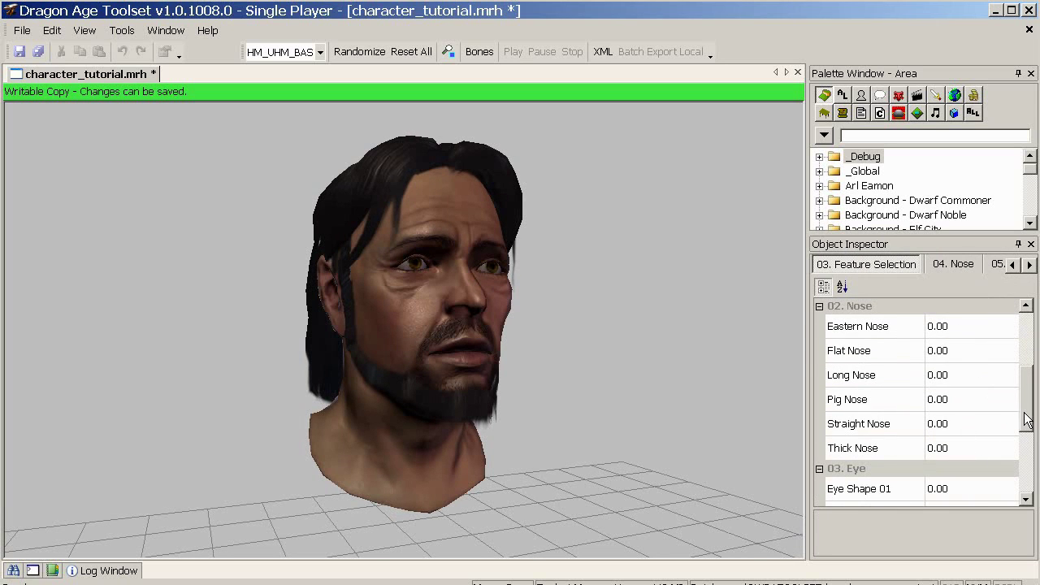
{"action": "scroll", "coordinate": [1026, 415], "scroll_direction": "down", "scroll_amount": 2}
{"action": "scroll", "coordinate": [1026, 441], "scroll_direction": "down", "scroll_amount": 1}
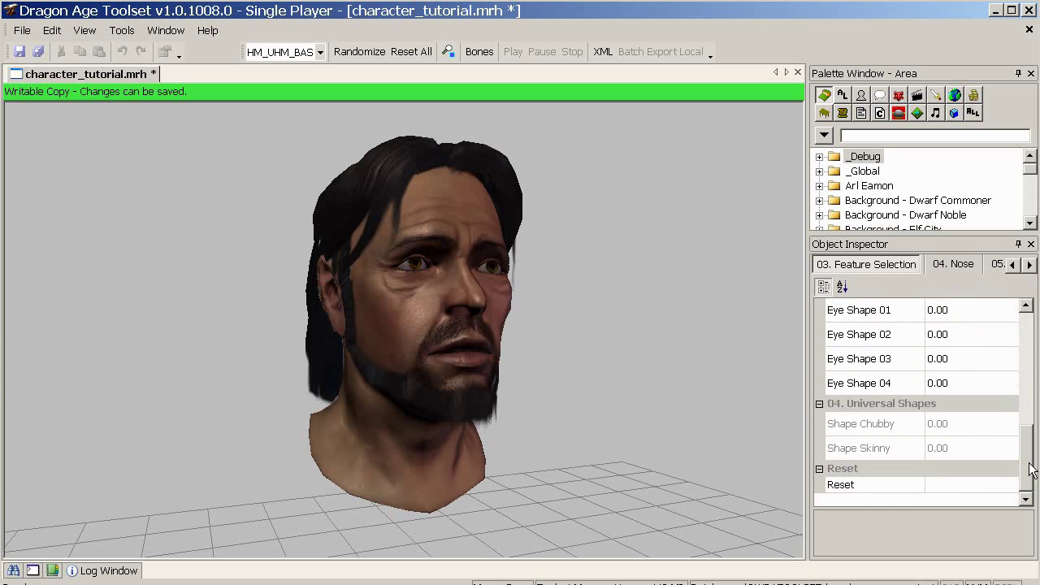
{"action": "scroll", "coordinate": [1000, 427], "scroll_direction": "up", "scroll_amount": 2}
- Set Eastern Nose to 0.73 and orbit the head to check the nose
{"action": "left_click_drag", "start_coordinate": [504, 329], "coordinate": [769, 365]}
{"action": "left_click_drag", "start_coordinate": [1027, 431], "coordinate": [1023, 327]}
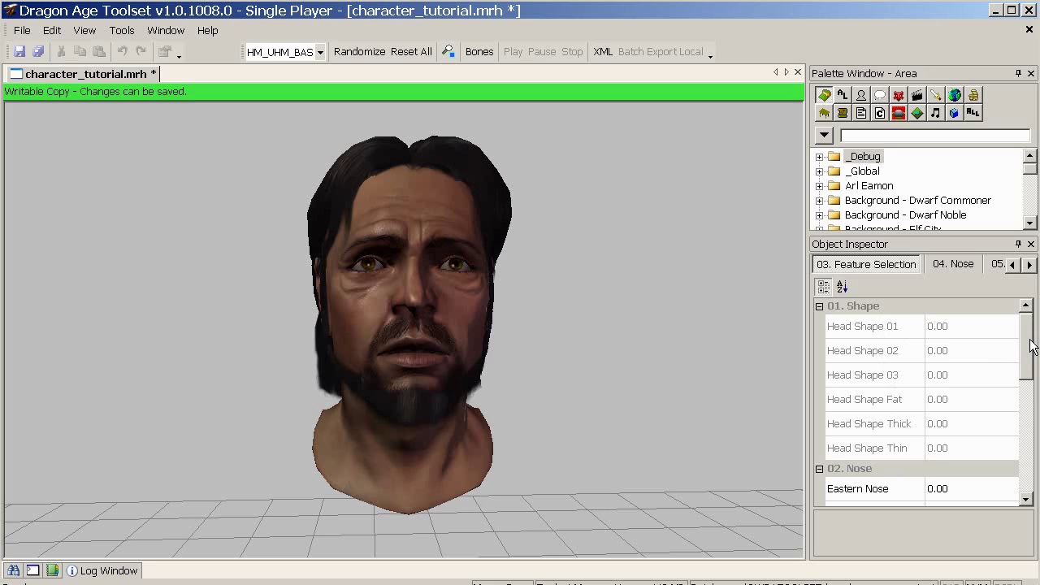
{"action": "left_click_drag", "start_coordinate": [1031, 345], "coordinate": [1033, 390]}
{"action": "left_click", "coordinate": [860, 354]}
{"action": "left_click_drag", "start_coordinate": [731, 363], "coordinate": [654, 362]}
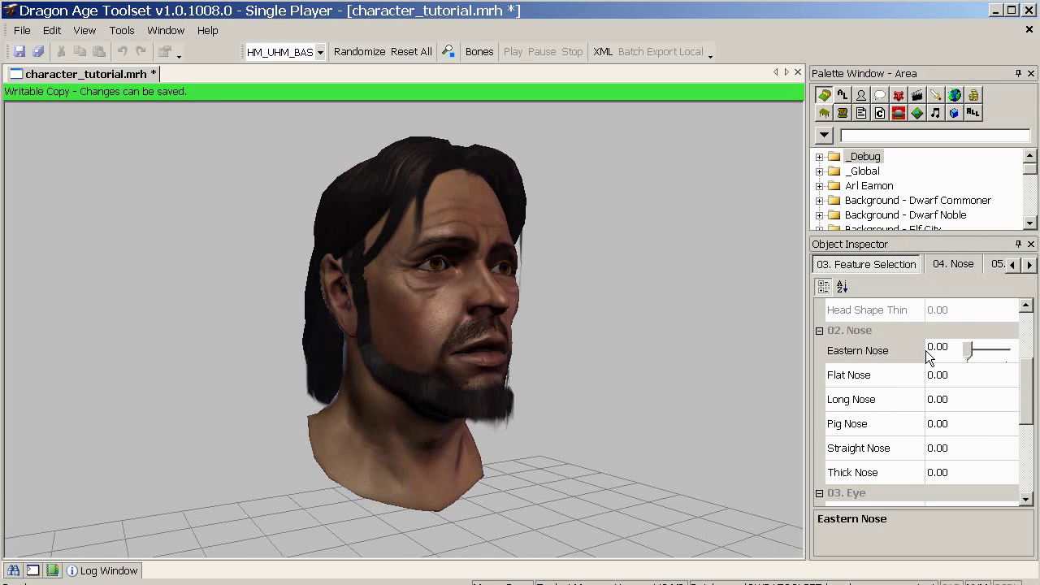
{"action": "left_click_drag", "start_coordinate": [968, 352], "coordinate": [981, 352]}
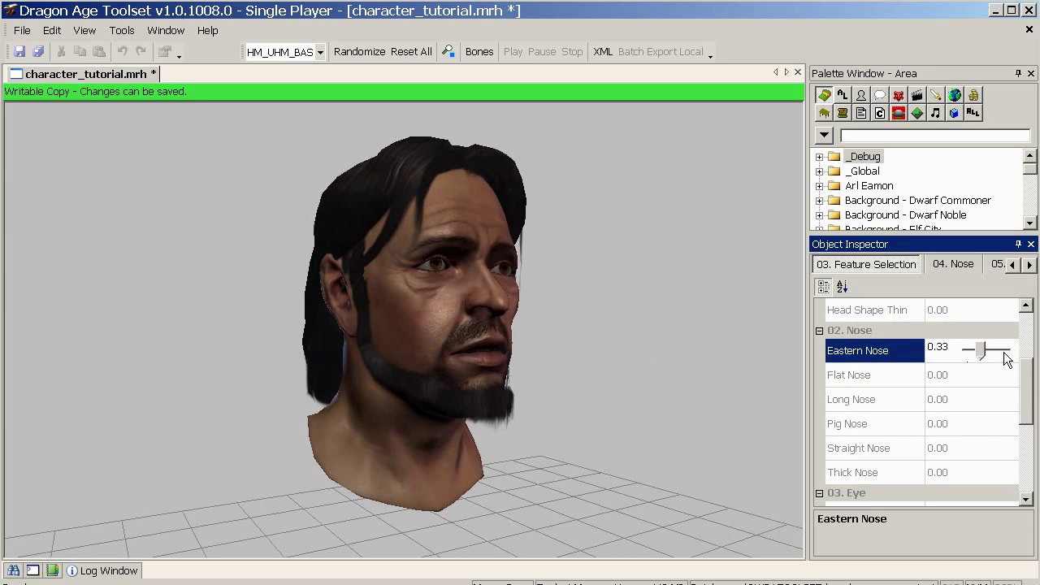
{"action": "left_click", "coordinate": [996, 351]}
{"action": "left_click_drag", "start_coordinate": [731, 341], "coordinate": [708, 284]}
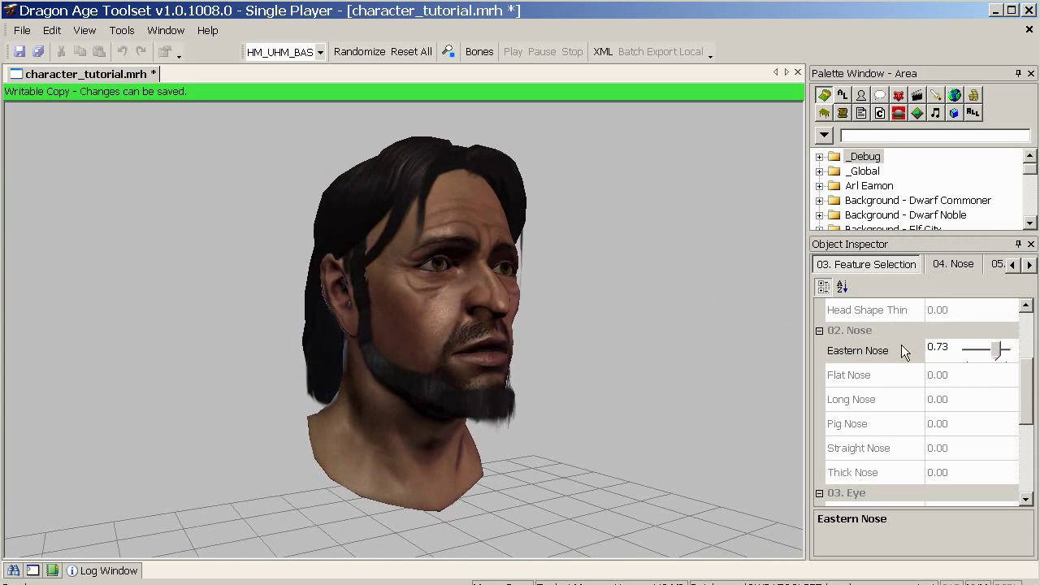
{"action": "scroll", "coordinate": [895, 333], "scroll_direction": "down", "scroll_amount": 3}
{"action": "scroll", "coordinate": [886, 324], "scroll_direction": "up", "scroll_amount": 2}
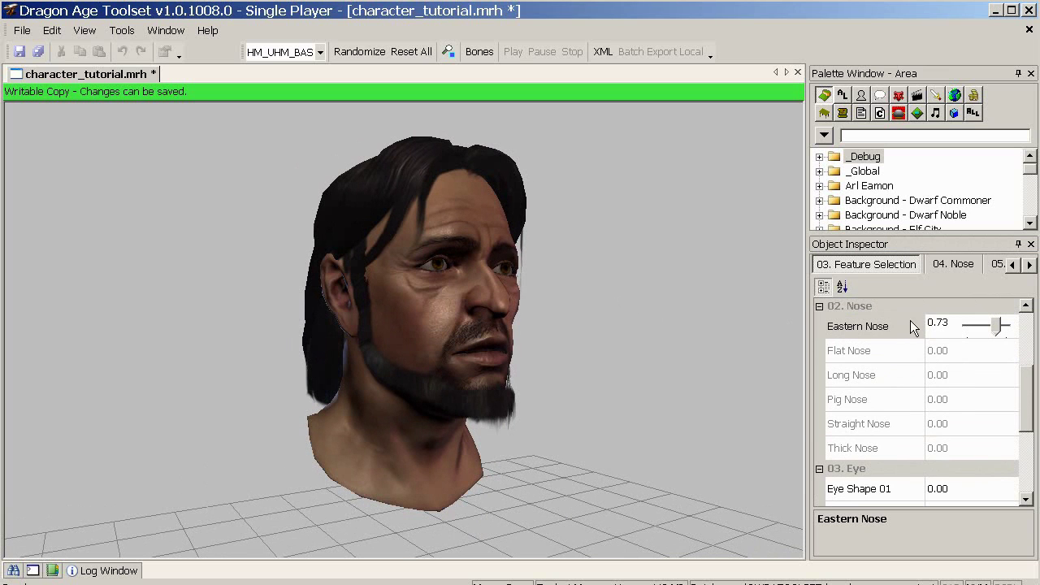
{"action": "scroll", "coordinate": [998, 371], "scroll_direction": "down", "scroll_amount": 3}
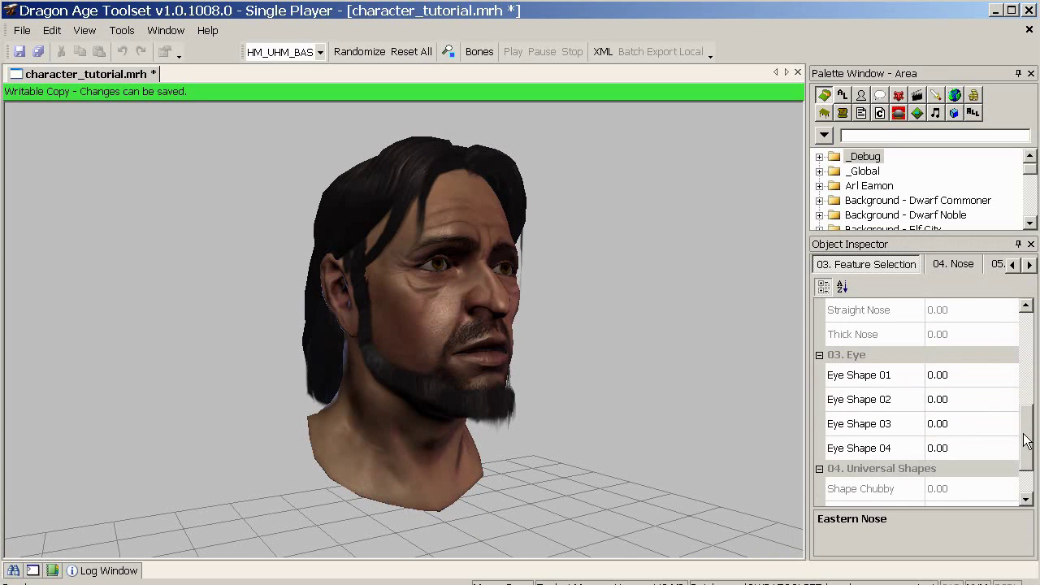
- Apply Eye Shape 01 at full 1.00 strength
{"action": "left_click_drag", "start_coordinate": [731, 366], "coordinate": [559, 362]}
{"action": "left_click", "coordinate": [959, 374]}
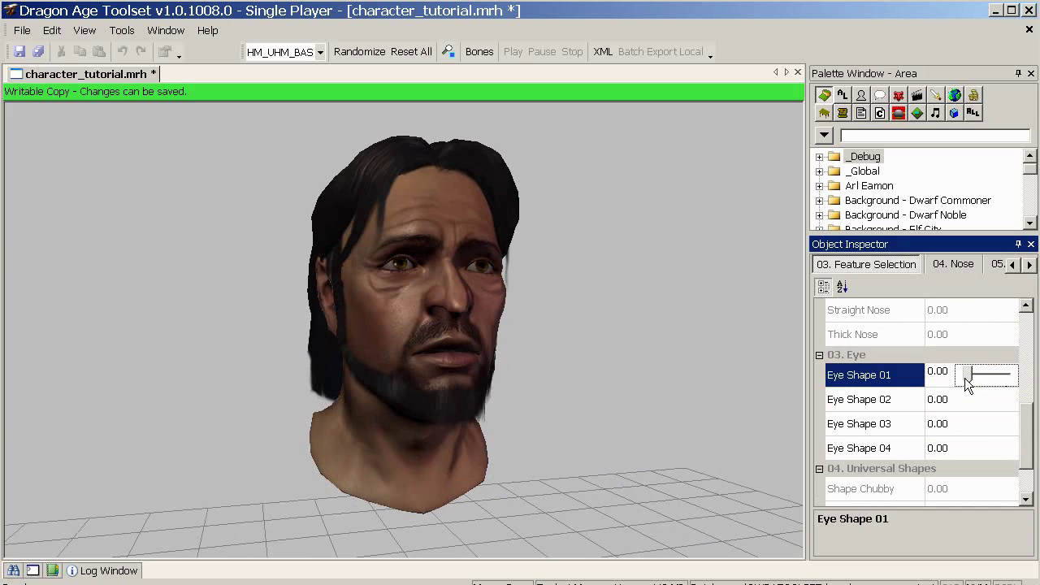
{"action": "left_click_drag", "start_coordinate": [965, 376], "coordinate": [1010, 376]}
{"action": "left_click_drag", "start_coordinate": [699, 330], "coordinate": [623, 331]}
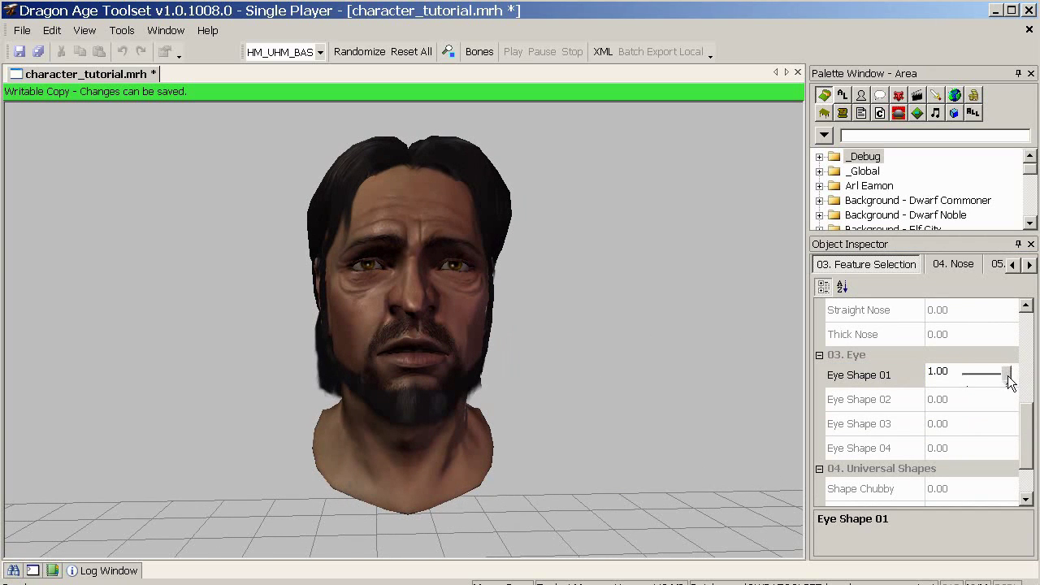
- Test Eye Shapes 02 and 03, set Eye Shape 04 to 0.50, and open 04. Nose
{"action": "left_click", "coordinate": [967, 398]}
{"action": "left_click_drag", "start_coordinate": [967, 398], "coordinate": [992, 439]}
{"action": "left_click", "coordinate": [967, 420]}
{"action": "left_click", "coordinate": [972, 447]}
{"action": "left_click", "coordinate": [946, 264]}
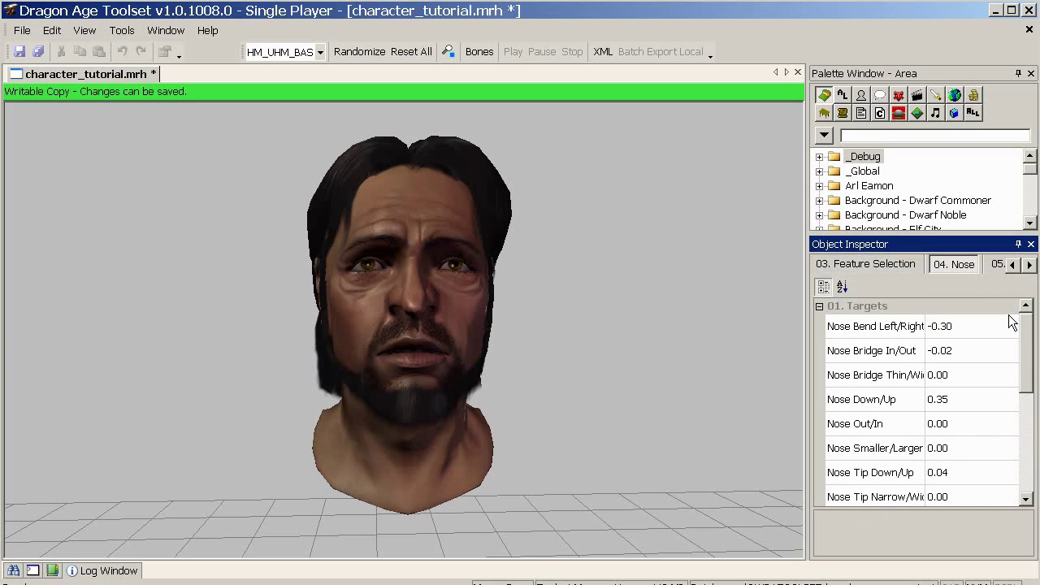
- Page the inspector tabs right until 13. View settings appears, orbiting the head to a side view
{"action": "left_click_drag", "start_coordinate": [1028, 339], "coordinate": [1012, 313]}
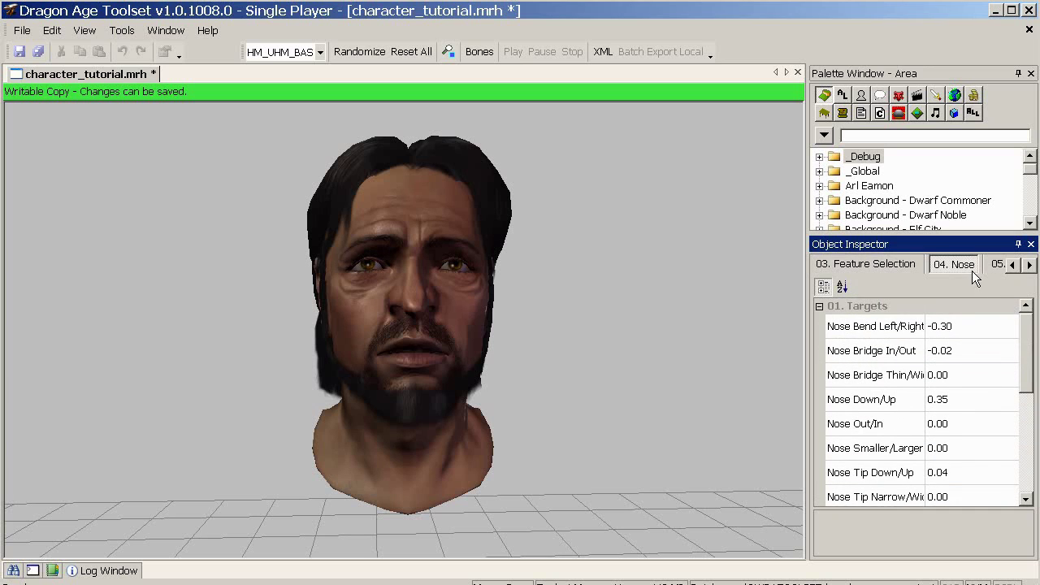
{"action": "left_click", "coordinate": [1031, 266]}
{"action": "left_click", "coordinate": [1031, 265]}
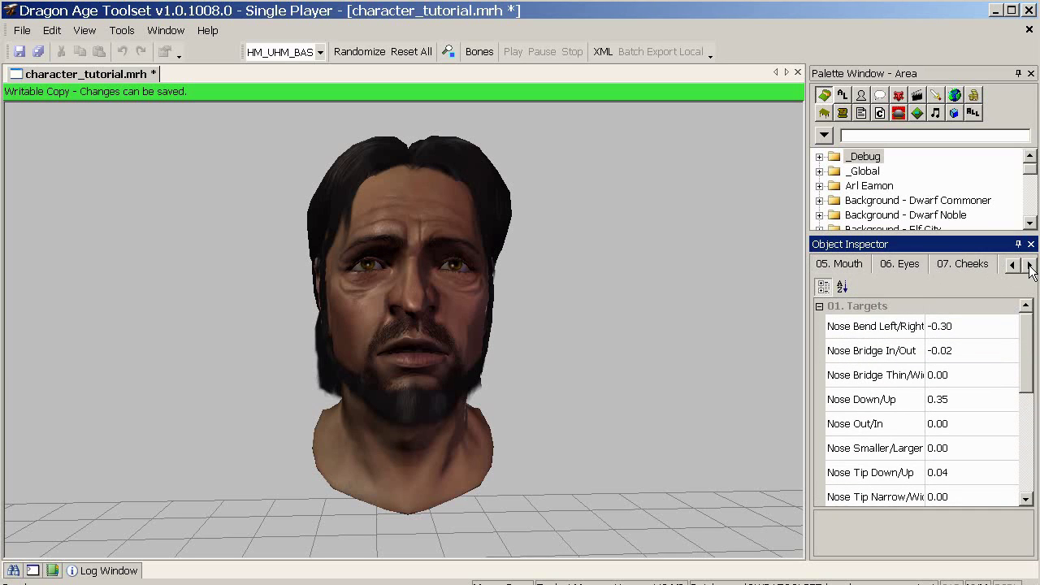
{"action": "left_click", "coordinate": [1031, 266]}
{"action": "left_click", "coordinate": [1030, 266]}
{"action": "left_click", "coordinate": [1030, 266]}
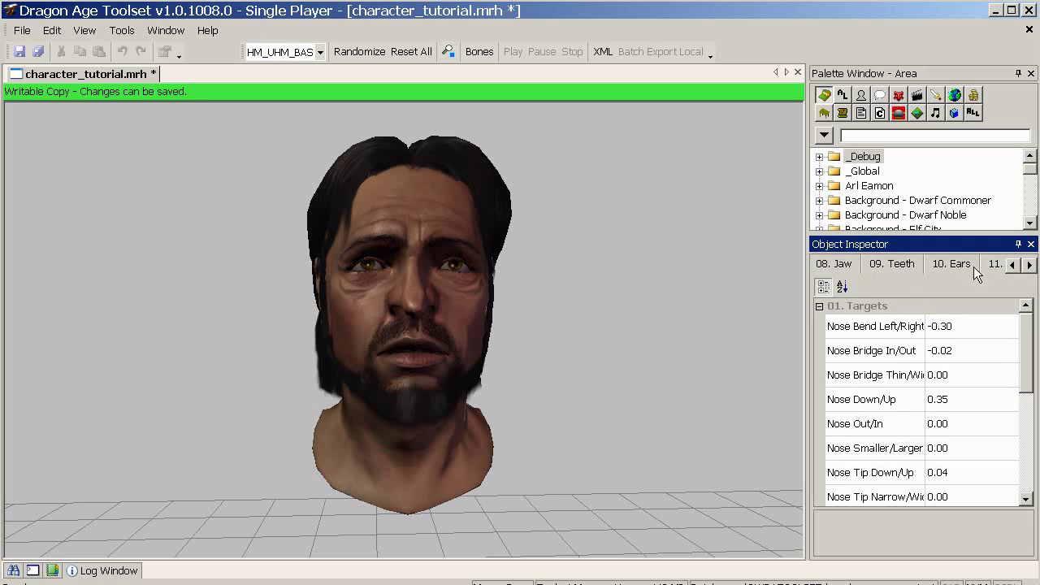
{"action": "left_click", "coordinate": [1031, 266]}
{"action": "left_click", "coordinate": [1031, 265]}
{"action": "left_click", "coordinate": [1031, 266]}
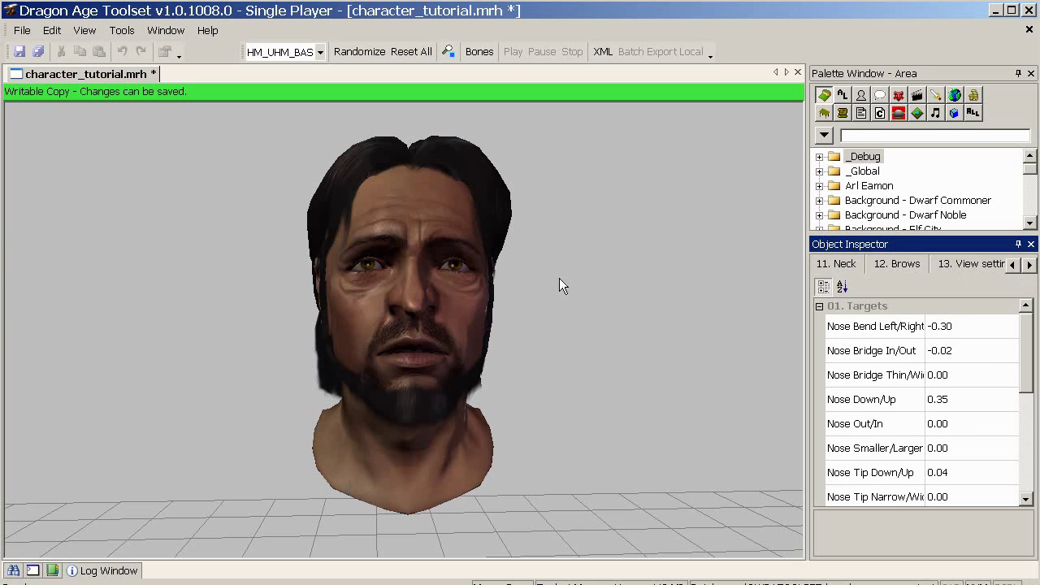
{"action": "middle_click_drag", "start_coordinate": [512, 292], "coordinate": [549, 193]}
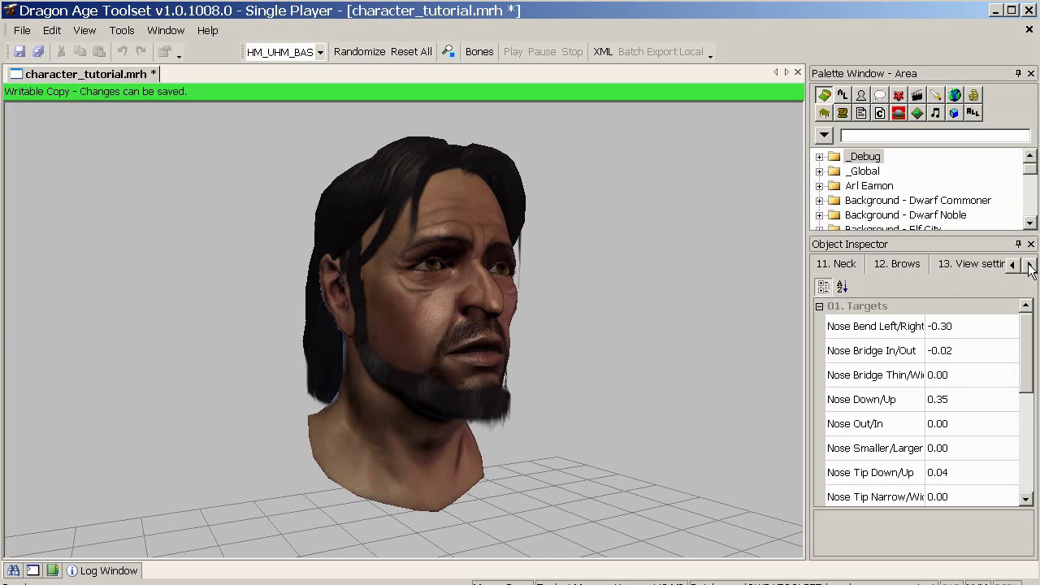
- In 13. View settings, switch the Light model to el_lr_new_day2 and orbit to judge it
{"action": "left_click", "coordinate": [966, 263]}
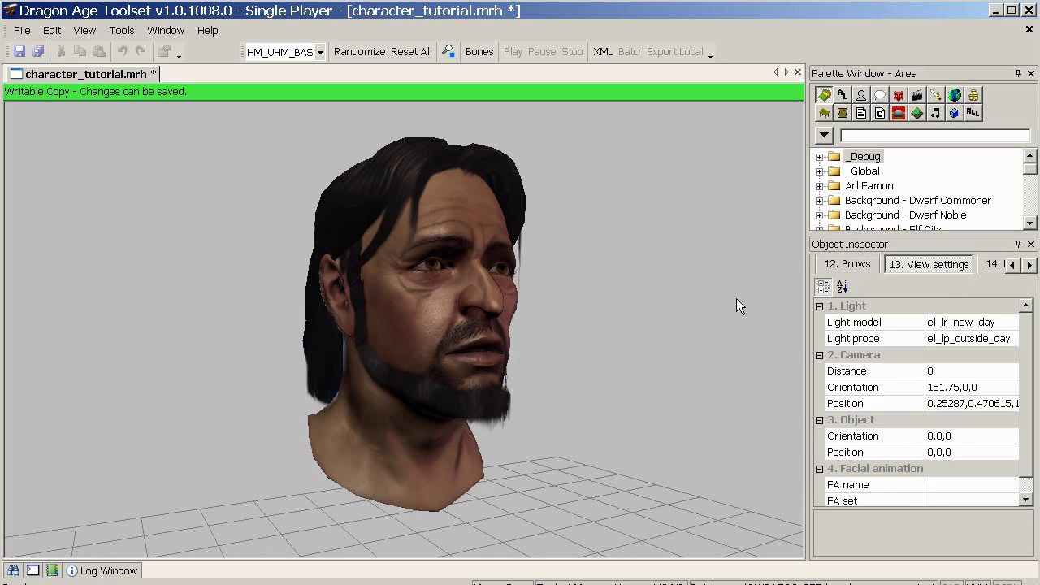
{"action": "middle_click_drag", "start_coordinate": [736, 298], "coordinate": [912, 309]}
{"action": "left_click", "coordinate": [977, 322]}
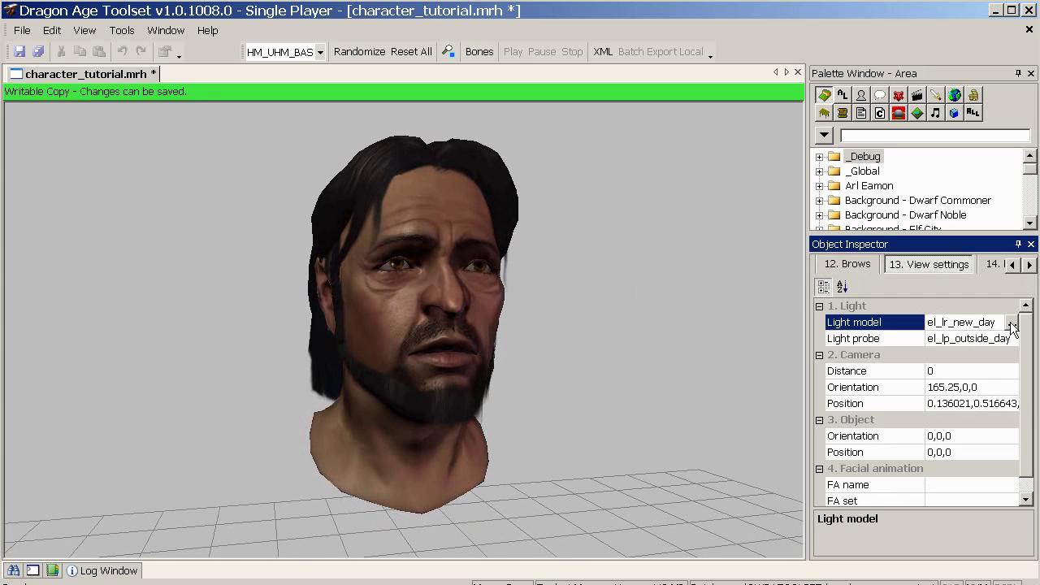
{"action": "left_click", "coordinate": [1012, 324]}
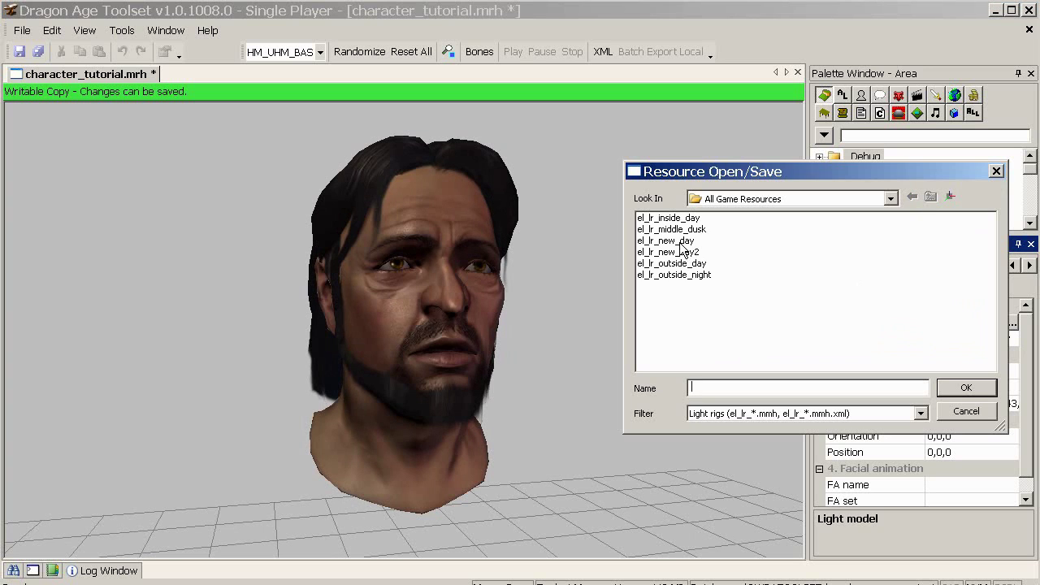
{"action": "left_click", "coordinate": [683, 254]}
{"action": "double_click", "coordinate": [680, 252]}
{"action": "left_click_drag", "start_coordinate": [620, 276], "coordinate": [676, 212]}
- Switch the Light model back to el_lr_new_day and inspect the lighting
{"action": "left_click", "coordinate": [1012, 323]}
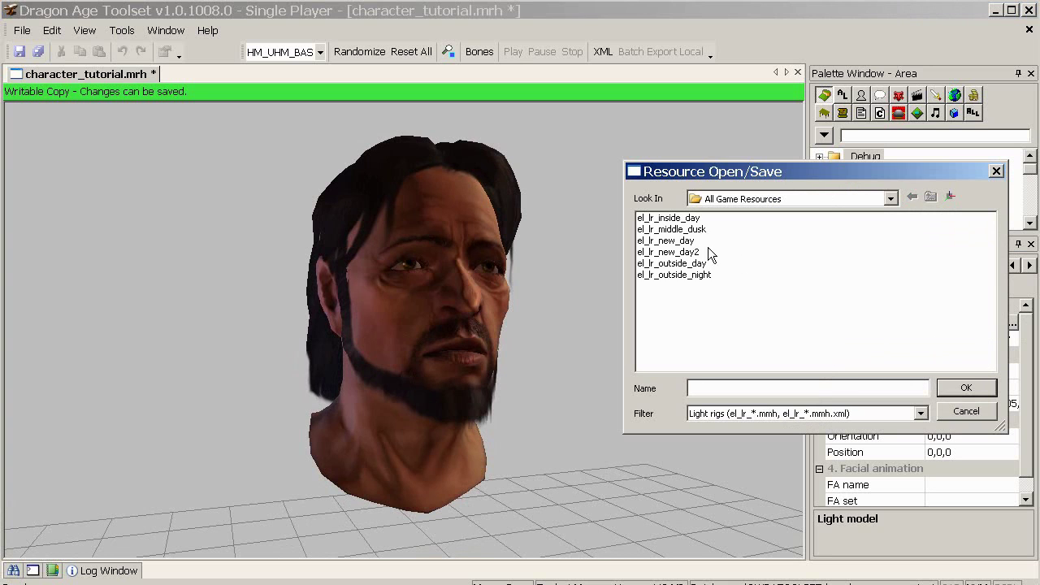
{"action": "left_click", "coordinate": [680, 241]}
{"action": "double_click", "coordinate": [680, 241]}
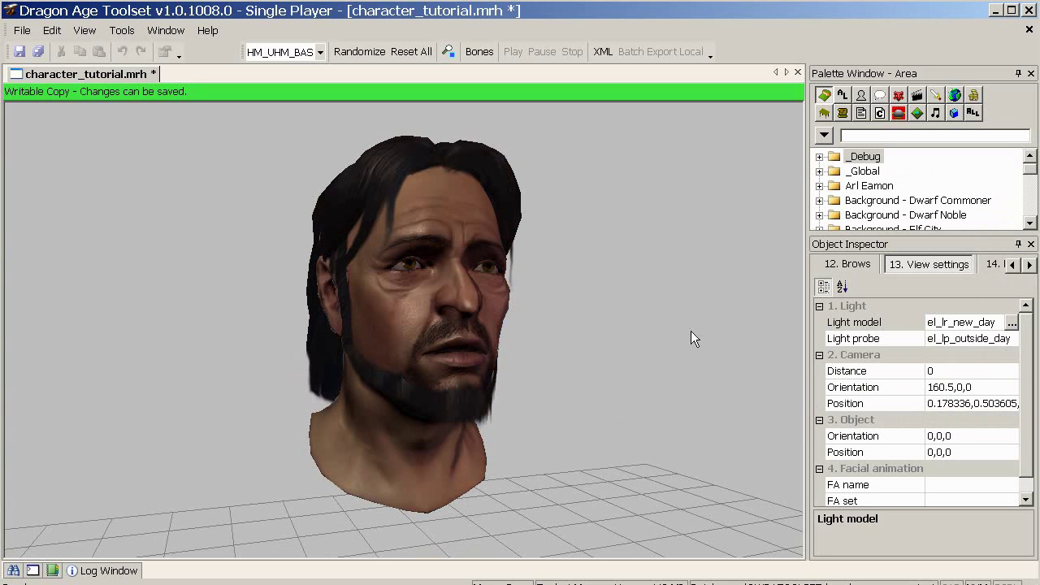
{"action": "left_click_drag", "start_coordinate": [691, 331], "coordinate": [447, 268]}
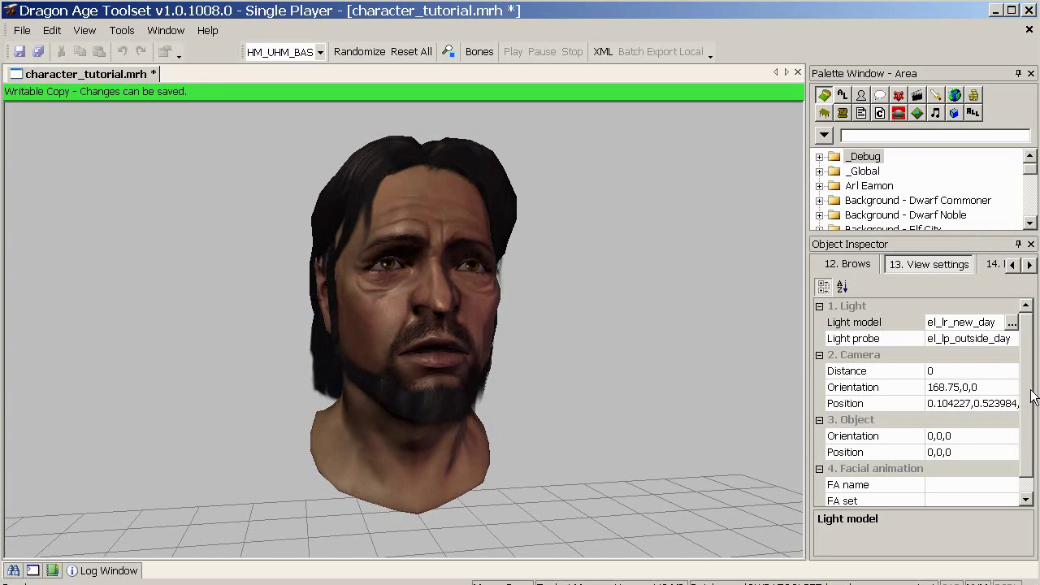
- Check 14. Export settings shows Export .mop file as False, then page tabs back to Nose
{"action": "left_click", "coordinate": [1030, 265]}
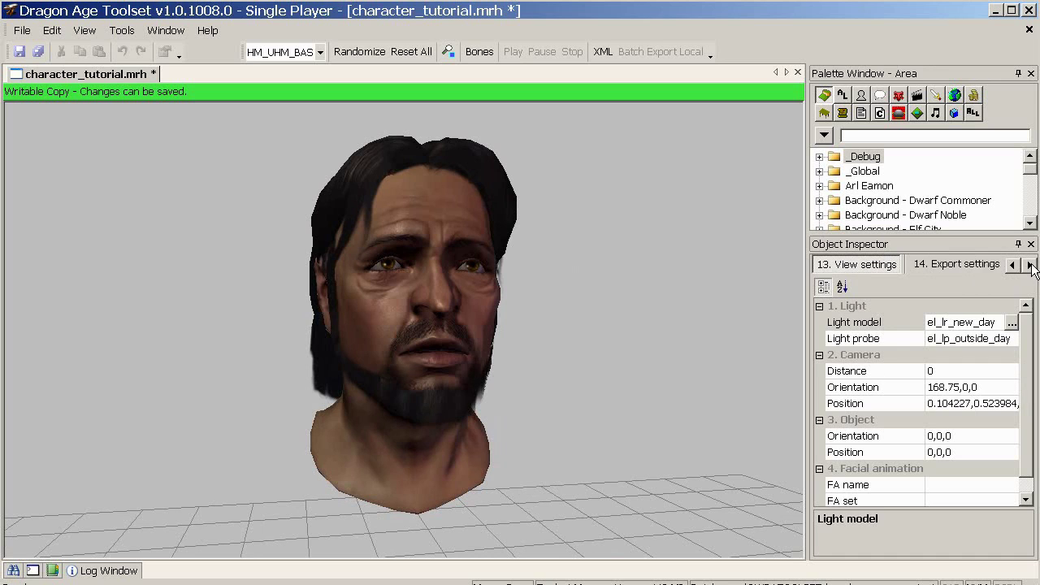
{"action": "left_click", "coordinate": [967, 265]}
{"action": "left_click", "coordinate": [1030, 264]}
{"action": "left_click", "coordinate": [1030, 265]}
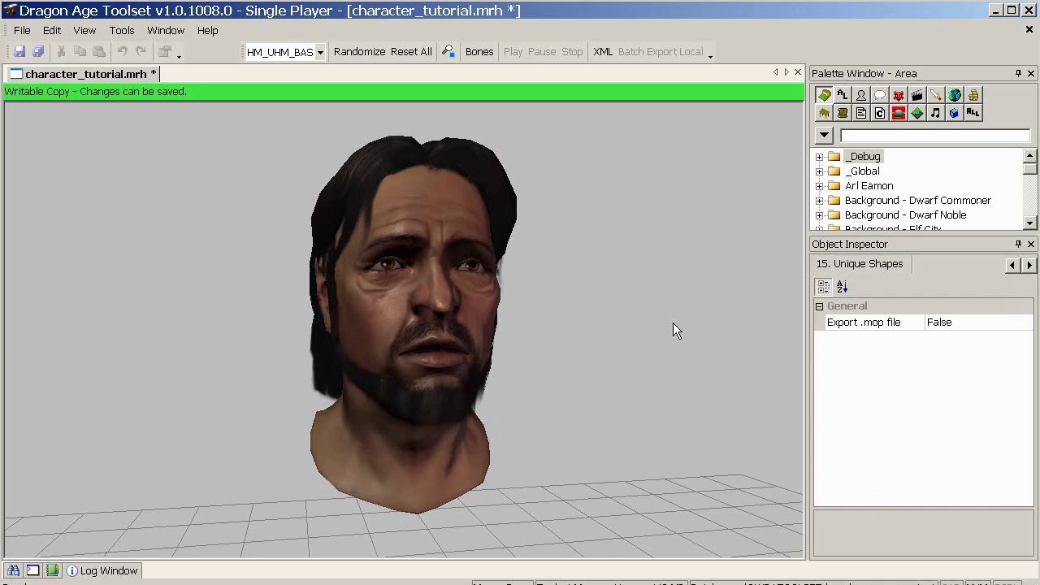
{"action": "left_click", "coordinate": [1014, 264]}
{"action": "left_click", "coordinate": [1013, 265]}
{"action": "left_click", "coordinate": [1013, 265]}
{"action": "left_click", "coordinate": [1013, 265]}
{"action": "left_click", "coordinate": [1014, 265]}
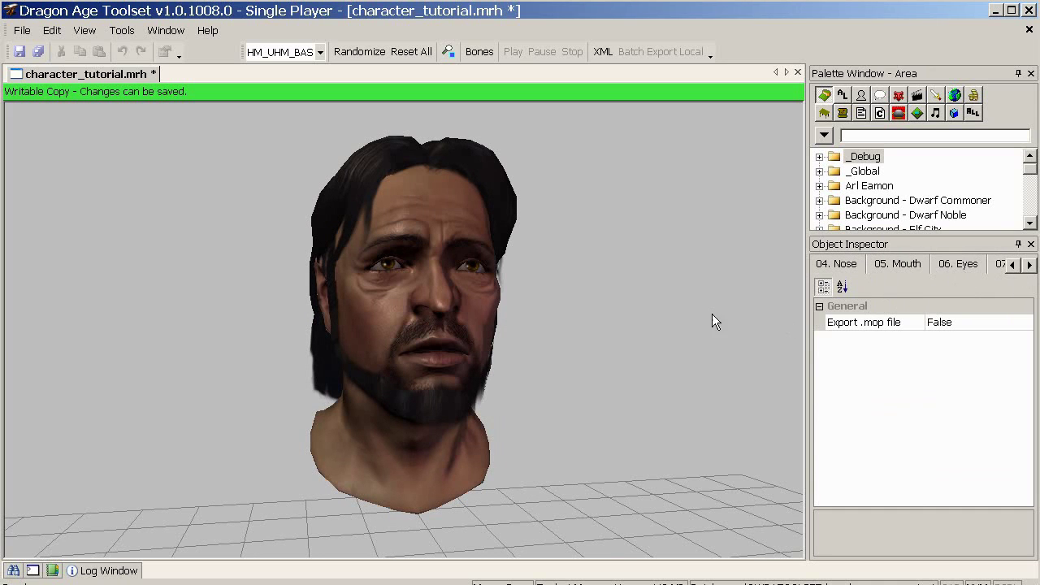
{"action": "middle_click_drag", "start_coordinate": [712, 316], "coordinate": [599, 314]}
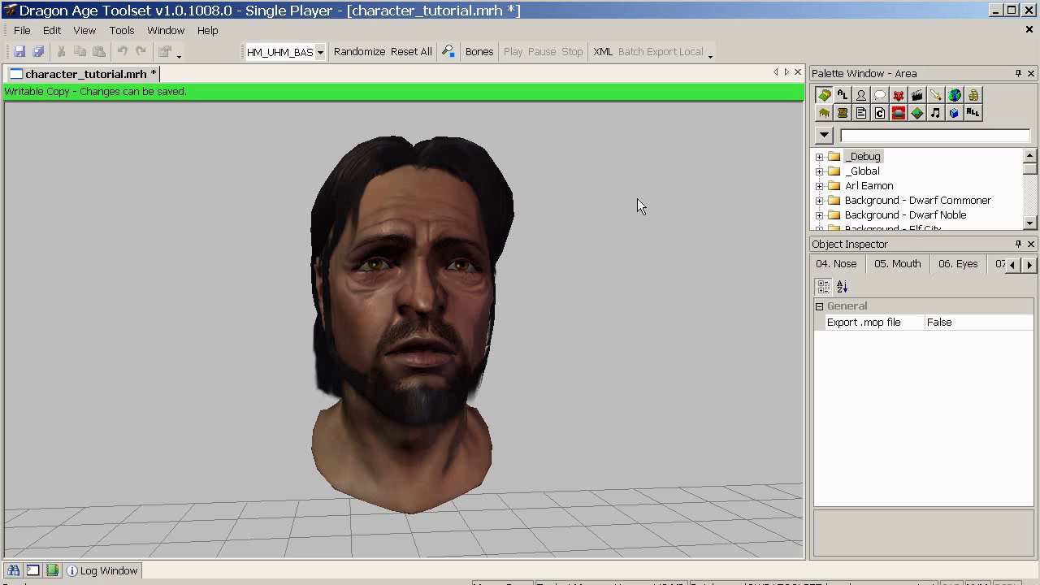
- Post the character_tutorial.mrh morph to local via the document tab's Export menu
{"action": "right_click", "coordinate": [109, 73]}
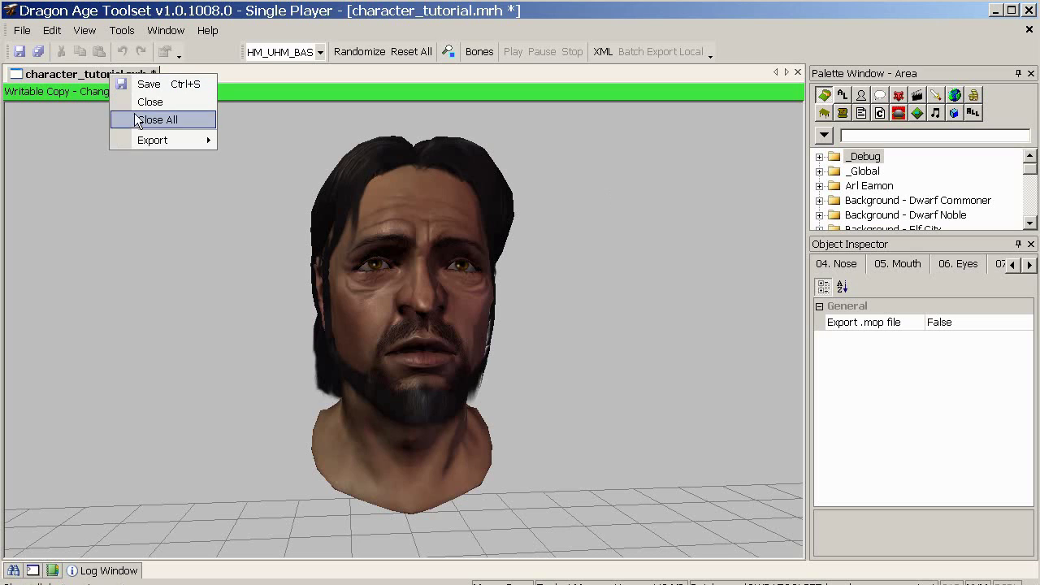
{"action": "mouse_move", "coordinate": [147, 142]}
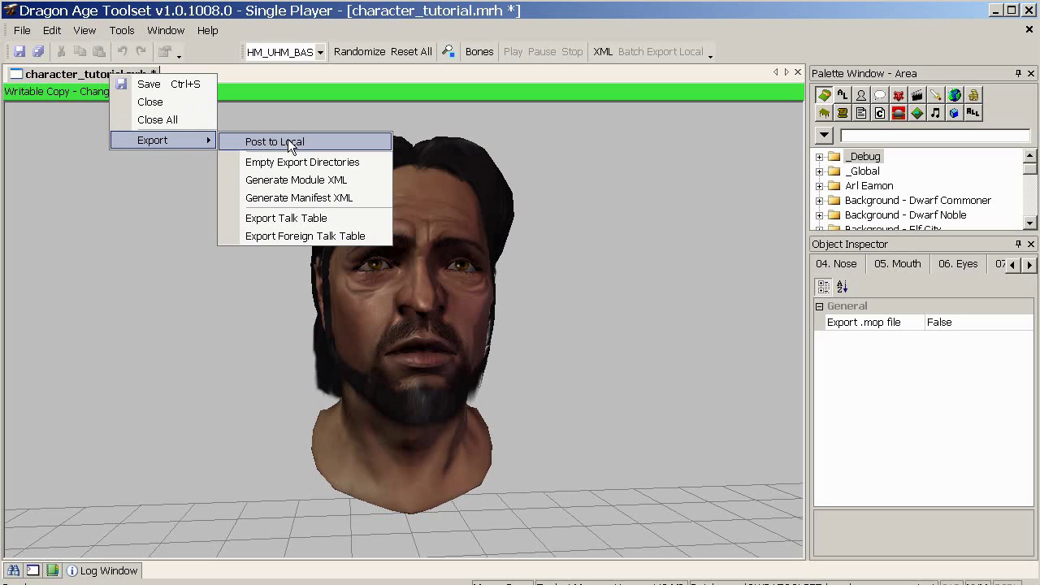
{"action": "left_click", "coordinate": [329, 142]}
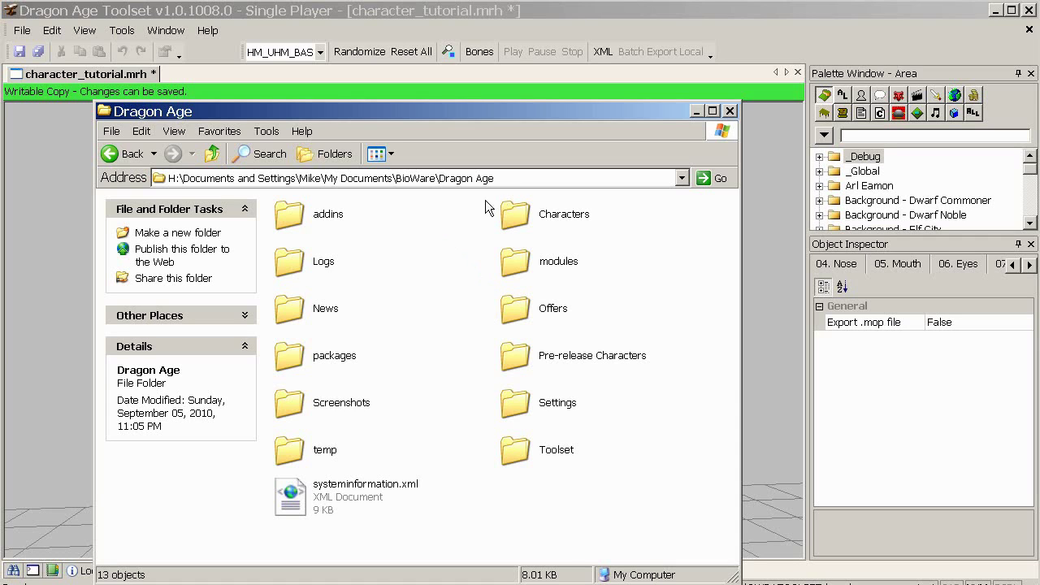
{"action": "double_click", "coordinate": [290, 357]}
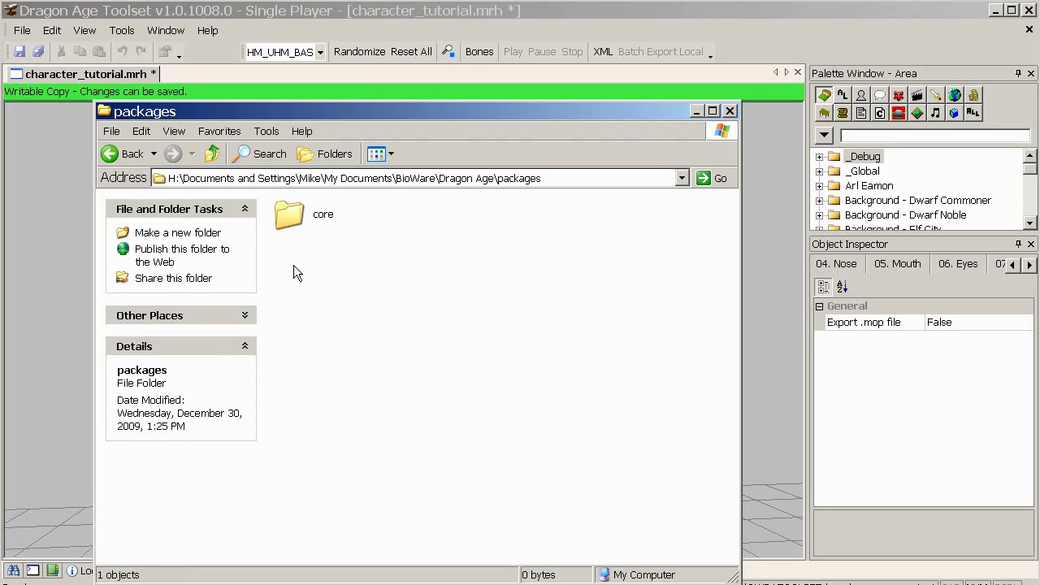
{"action": "double_click", "coordinate": [289, 226]}
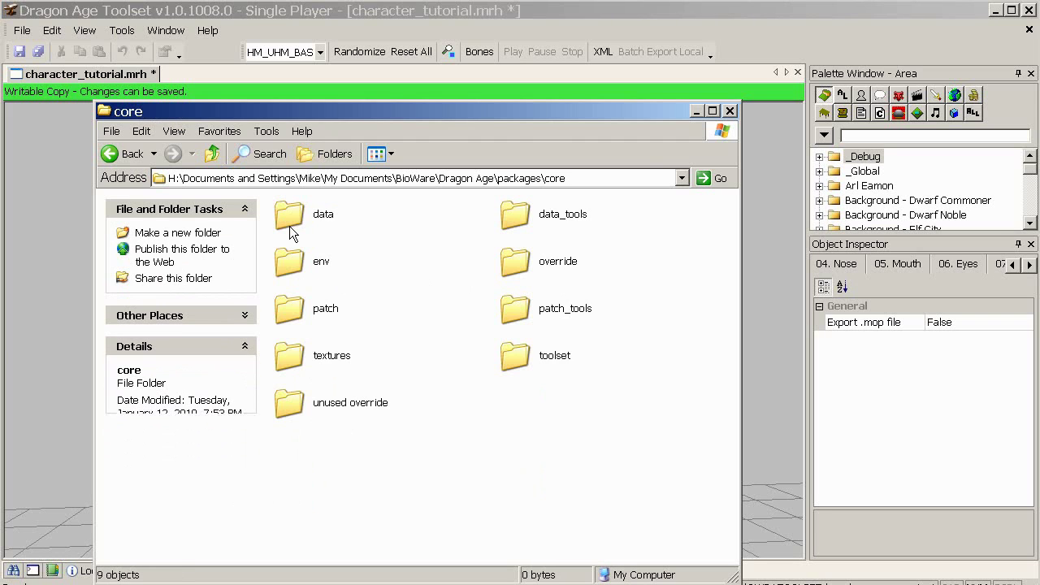
{"action": "double_click", "coordinate": [521, 271]}
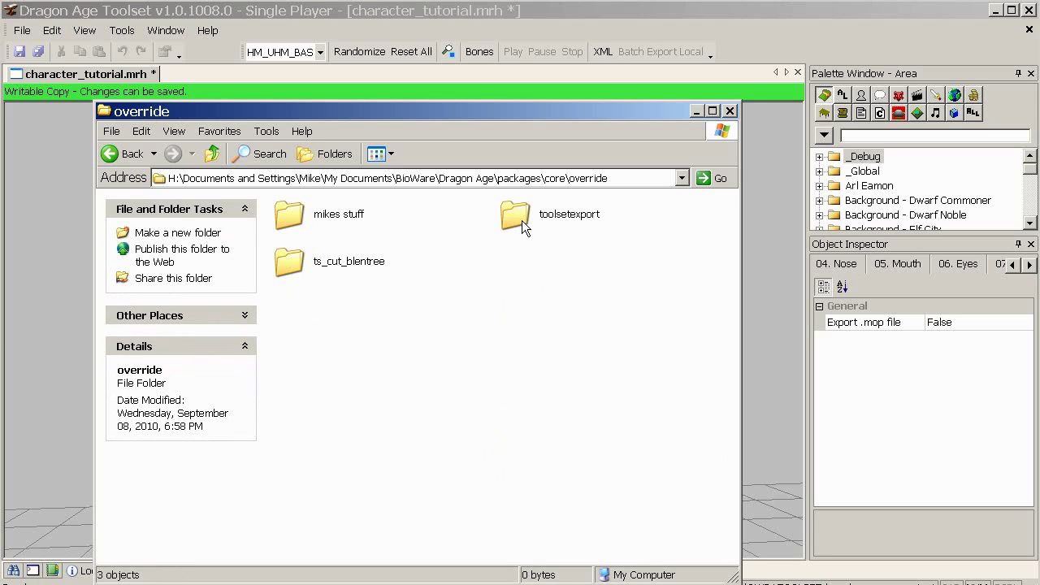
{"action": "double_click", "coordinate": [520, 220]}
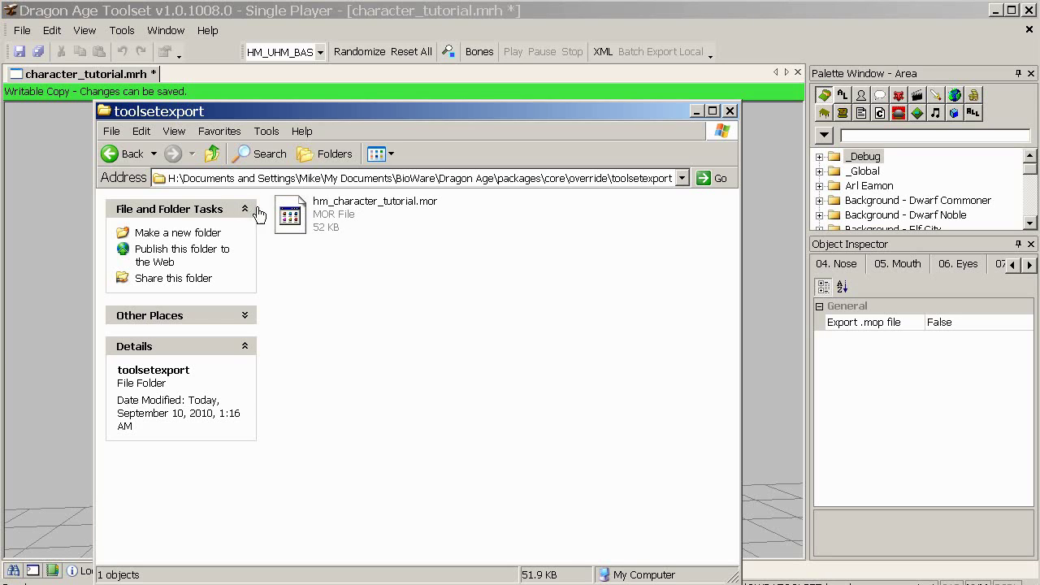
{"action": "left_click", "coordinate": [214, 154]}
{"action": "left_click", "coordinate": [214, 154]}
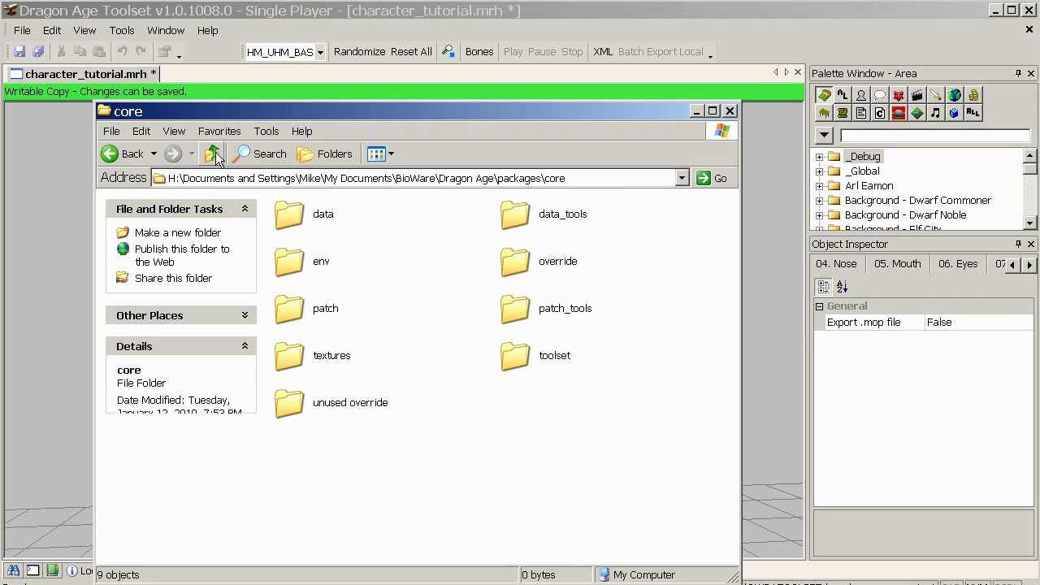
{"action": "left_click", "coordinate": [214, 154]}
{"action": "left_click", "coordinate": [214, 154]}
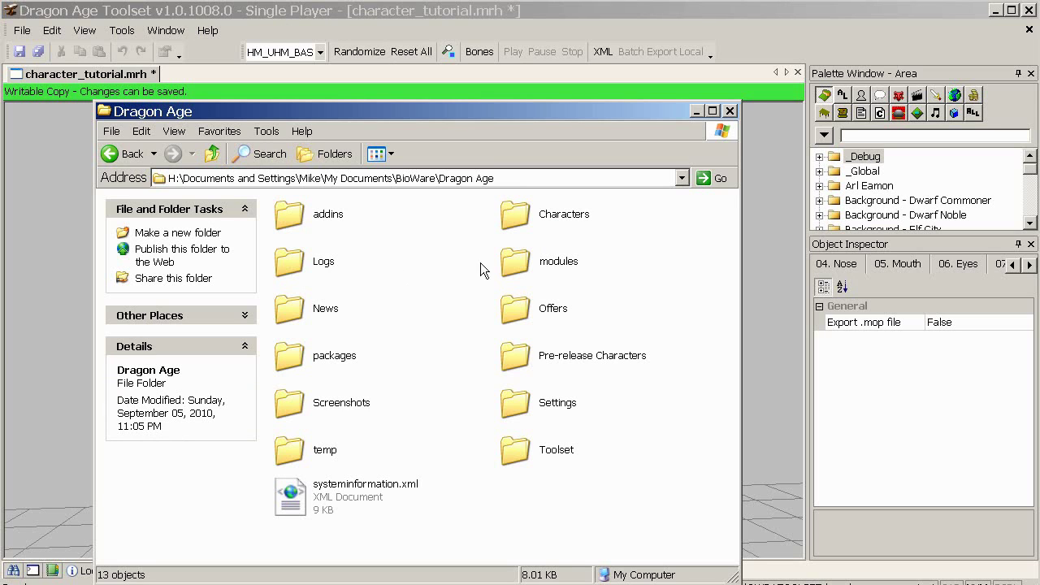
- Navigate addins > bgr_b21_dev > core > override > toolsetexport, showing bgr_b21_dev_c_en-us.tlk
{"action": "double_click", "coordinate": [297, 214]}
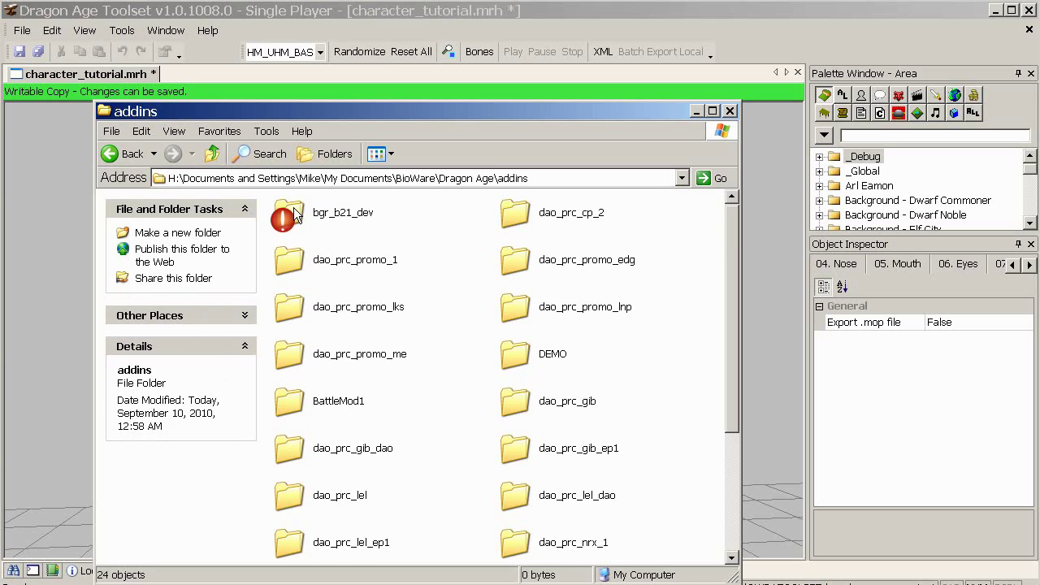
{"action": "scroll", "coordinate": [467, 404], "scroll_direction": "down", "scroll_amount": 5}
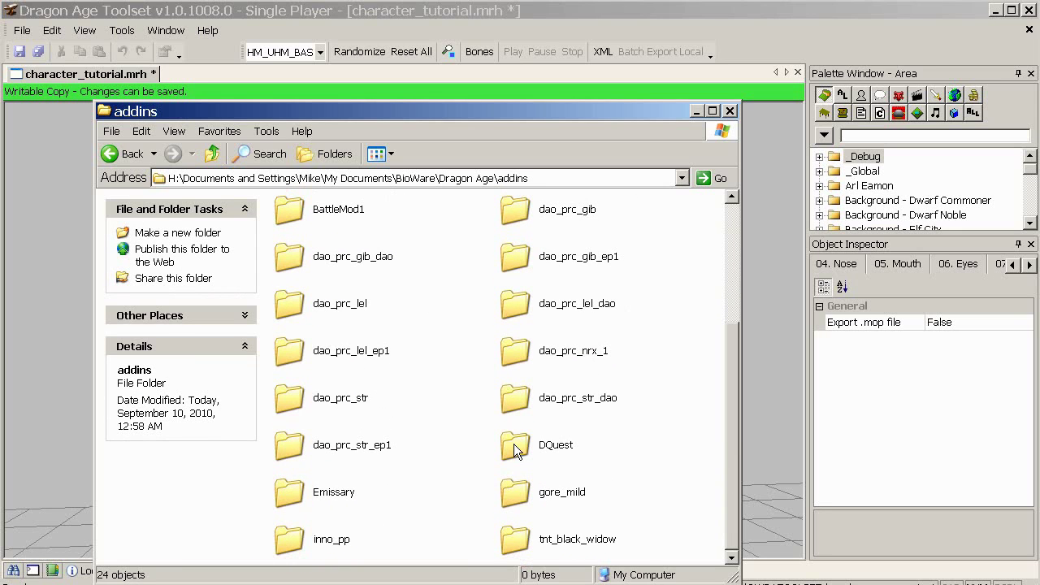
{"action": "scroll", "coordinate": [471, 436], "scroll_direction": "up", "scroll_amount": 5}
{"action": "left_click", "coordinate": [328, 224]}
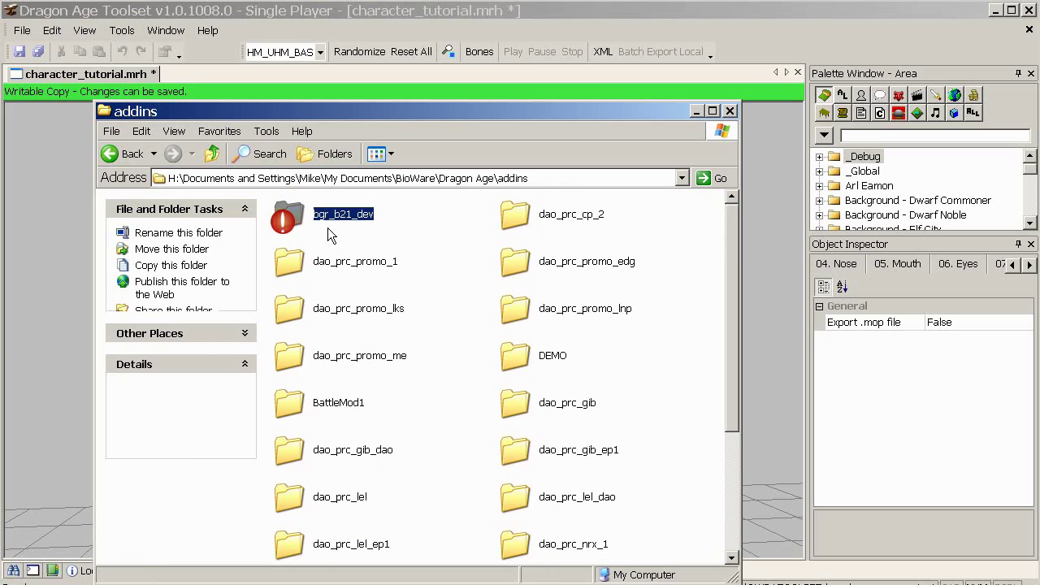
{"action": "double_click", "coordinate": [293, 217]}
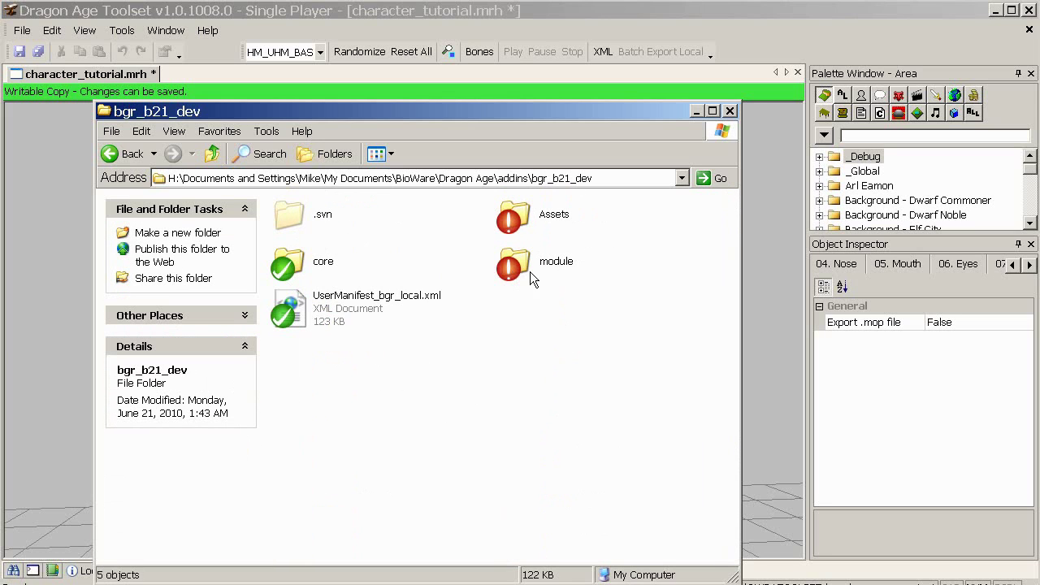
{"action": "double_click", "coordinate": [306, 267]}
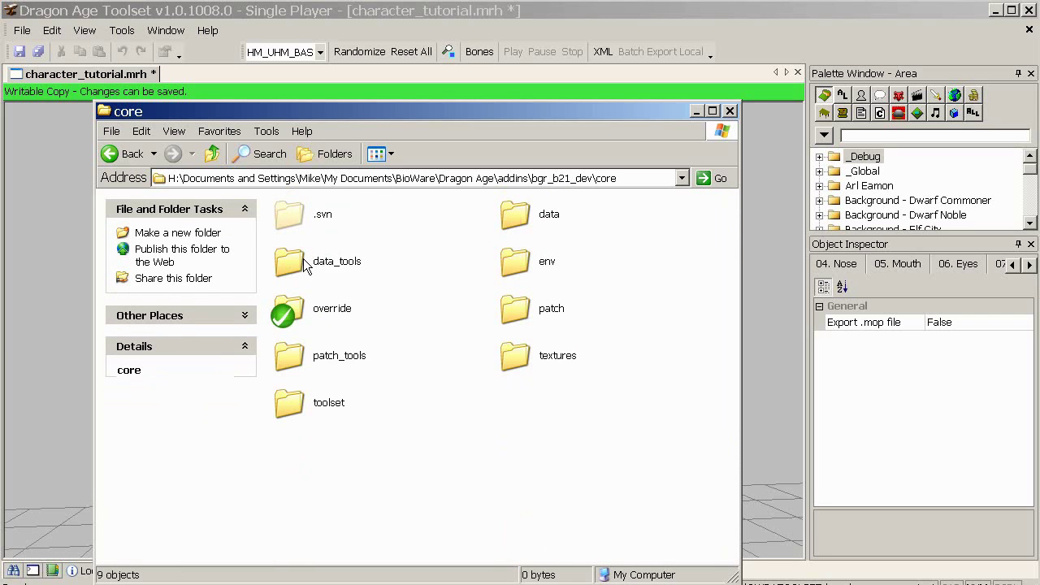
{"action": "double_click", "coordinate": [299, 310]}
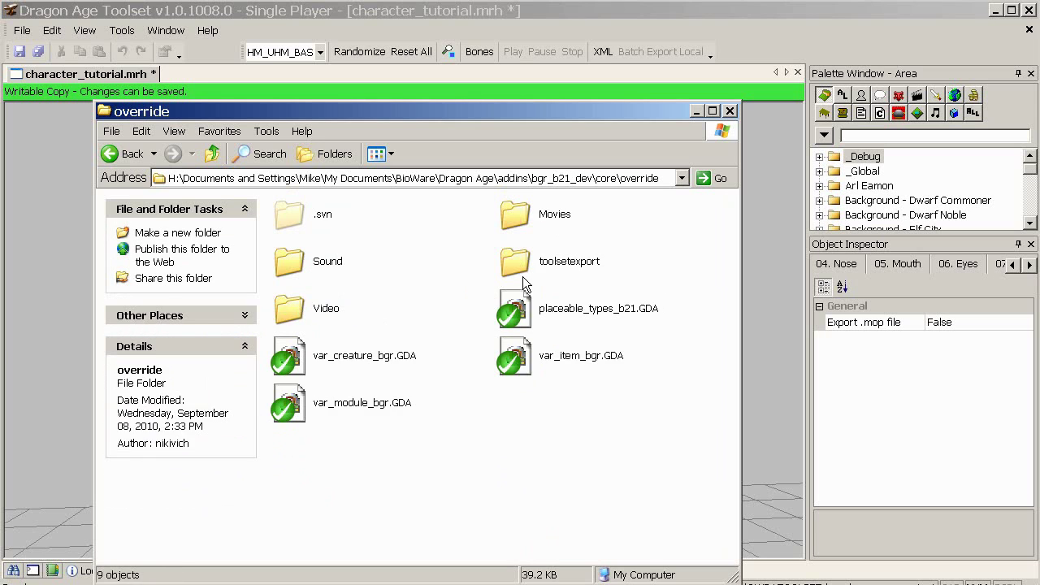
{"action": "double_click", "coordinate": [524, 269]}
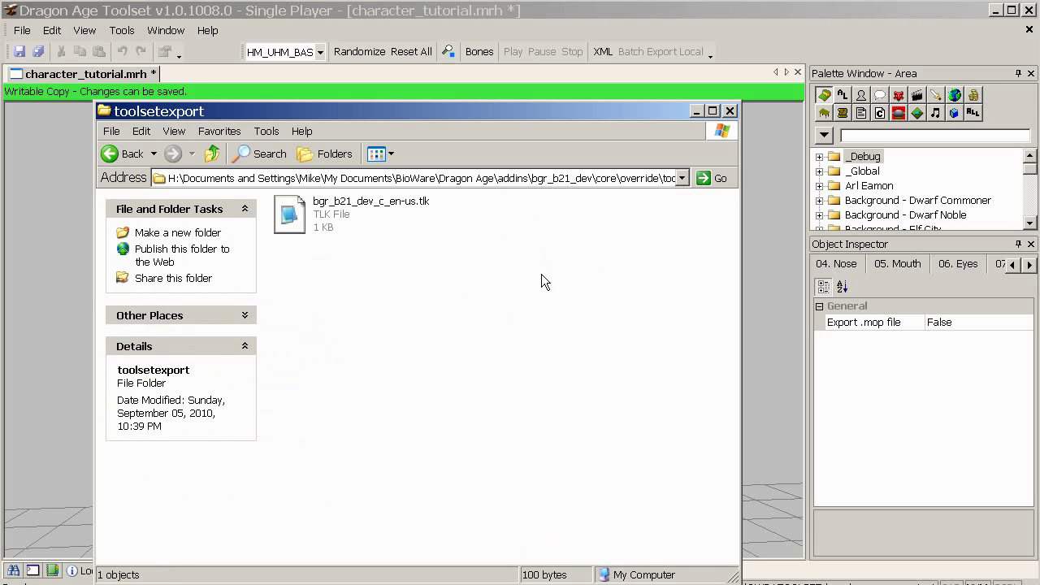